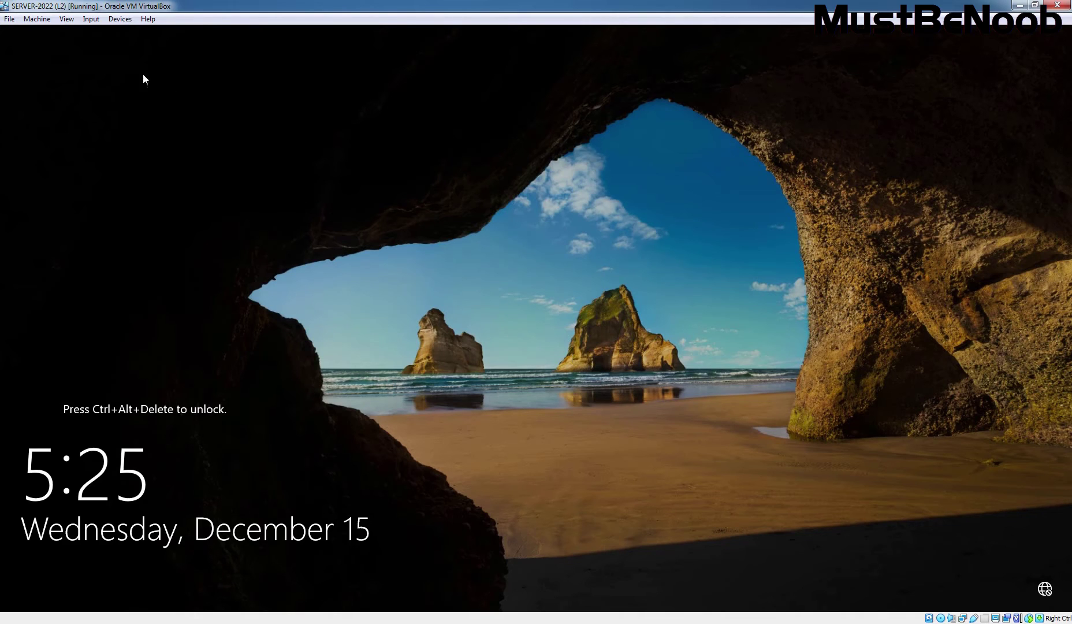
Unlock the server with Ctrl-Alt-Del, sign in with the administrator password, and dismiss the Windows Admin Center notice.
{"action": "left_click", "coordinate": [91, 19]}
{"action": "mouse_move", "coordinate": [107, 34]}
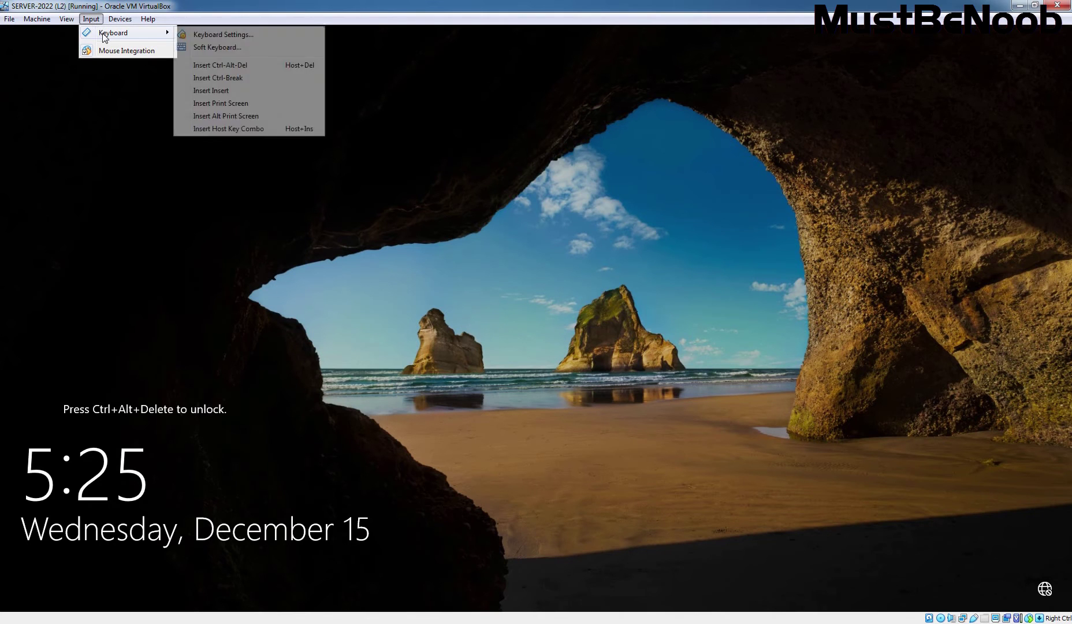
{"action": "left_click", "coordinate": [232, 65]}
{"action": "type", "text": "••••••••••"}
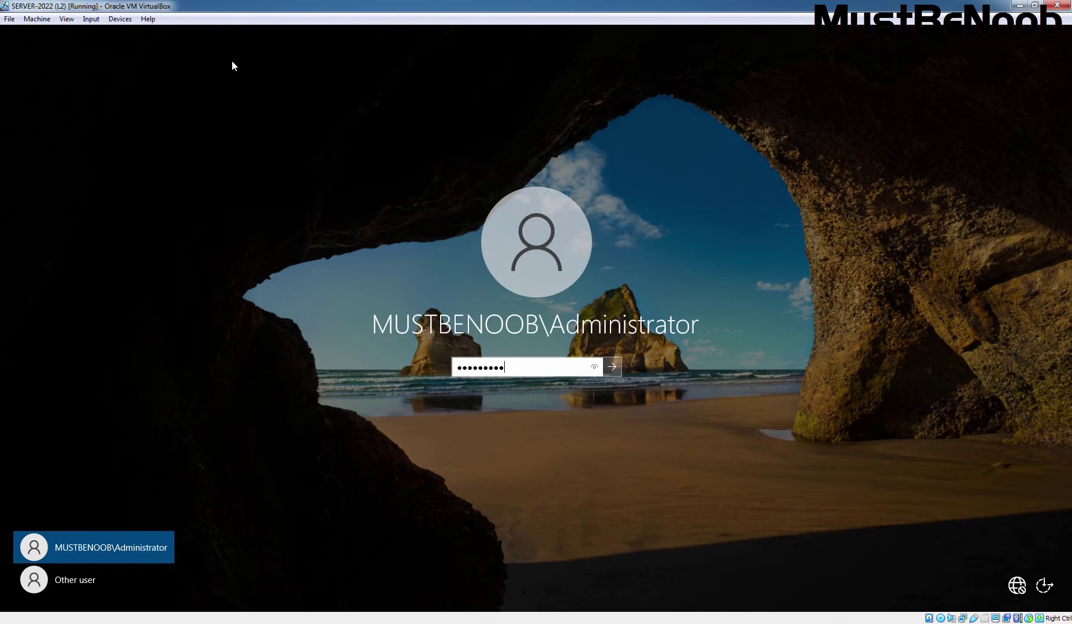
{"action": "key", "text": "Return"}
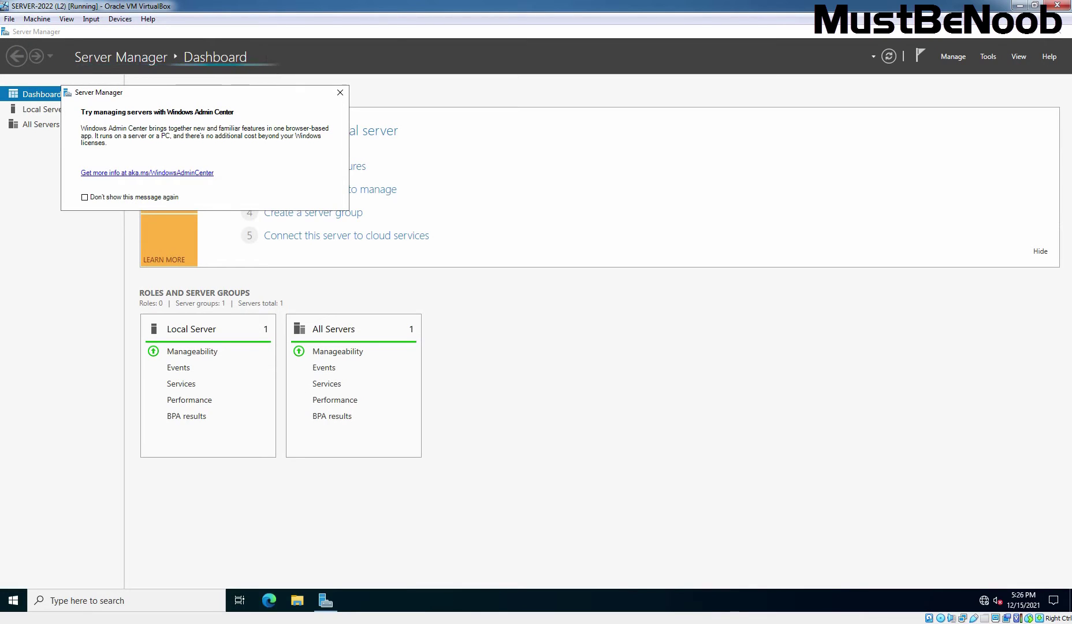
{"action": "left_click", "coordinate": [340, 93]}
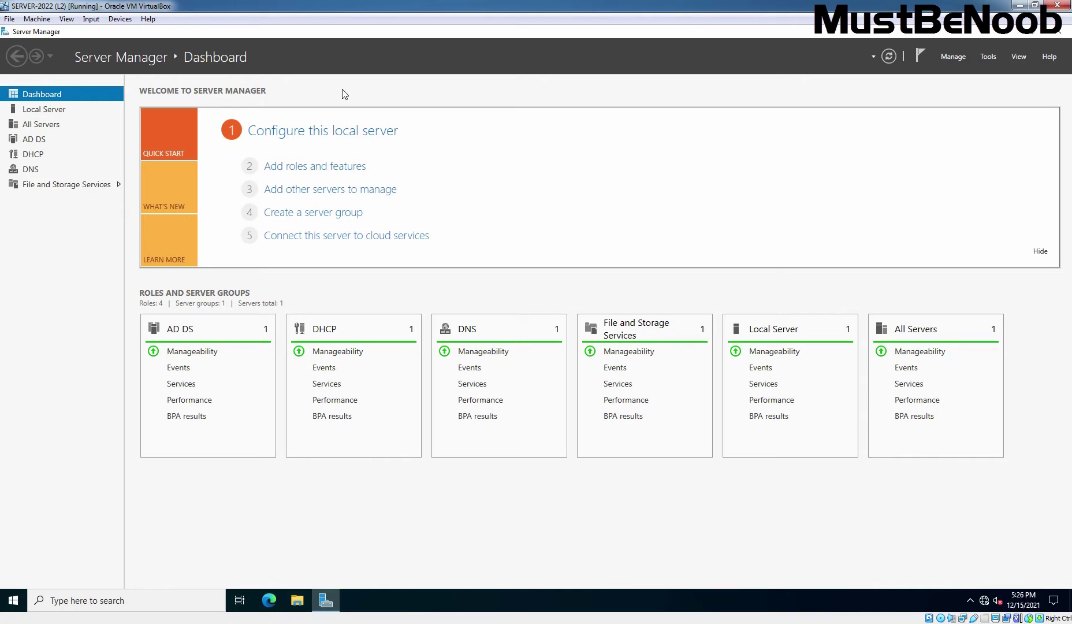
Run a role-based install on the local server and select Web Server (IIS) with its management tools.
{"action": "left_click", "coordinate": [295, 170]}
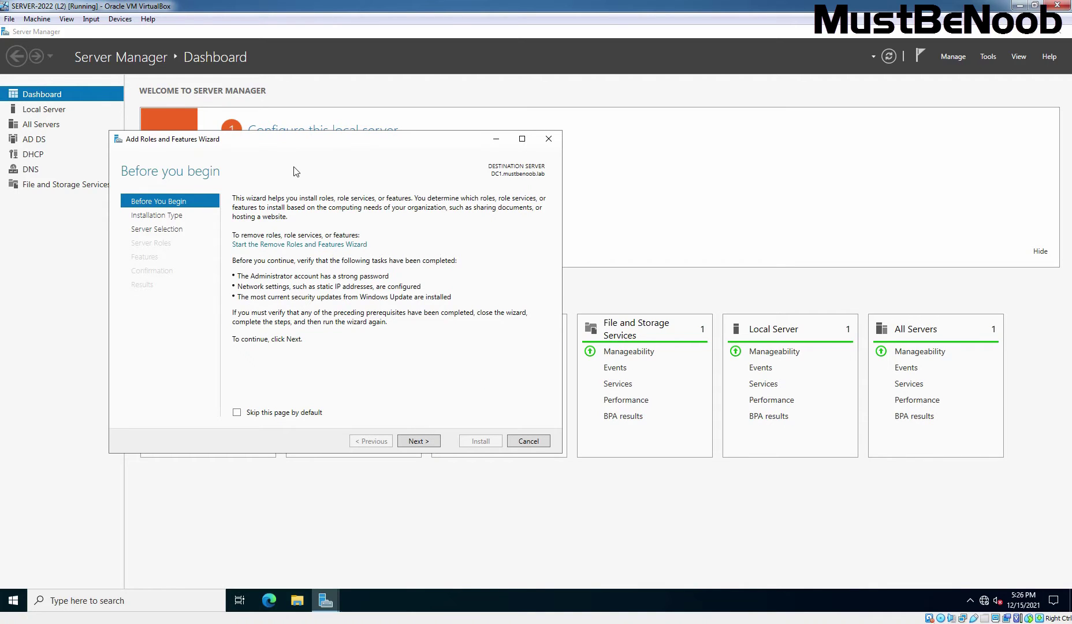
{"action": "left_click", "coordinate": [419, 440]}
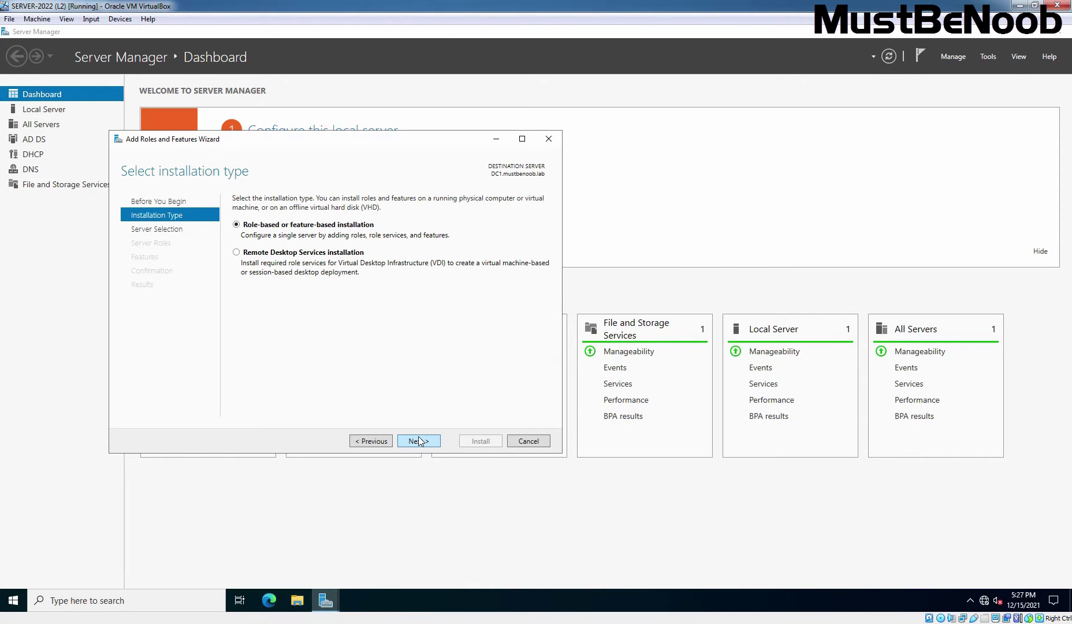
{"action": "left_click", "coordinate": [420, 440]}
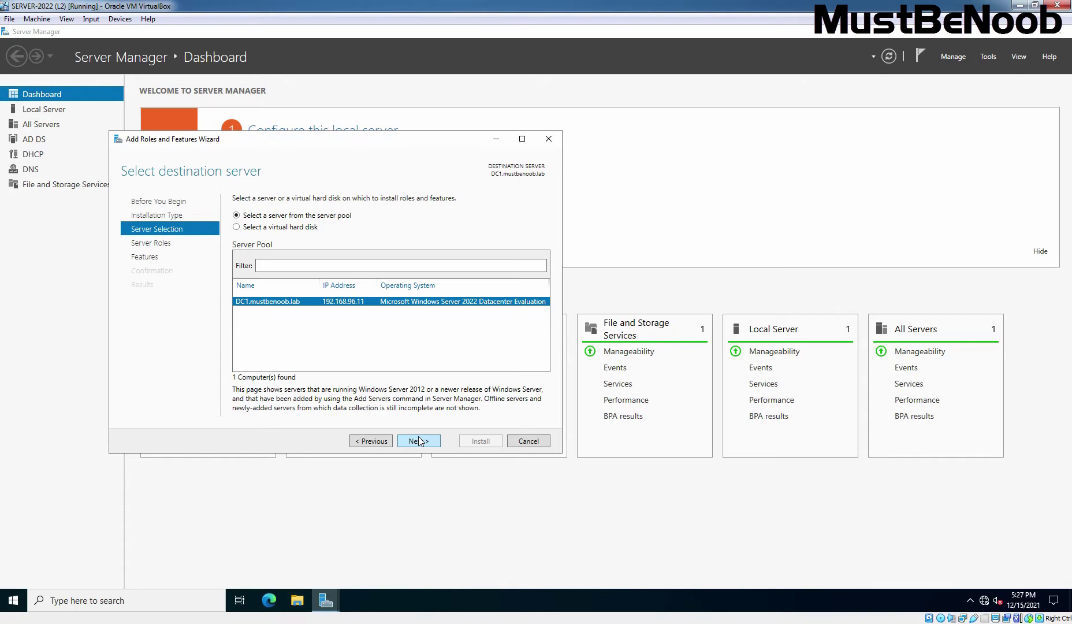
{"action": "left_click", "coordinate": [419, 441]}
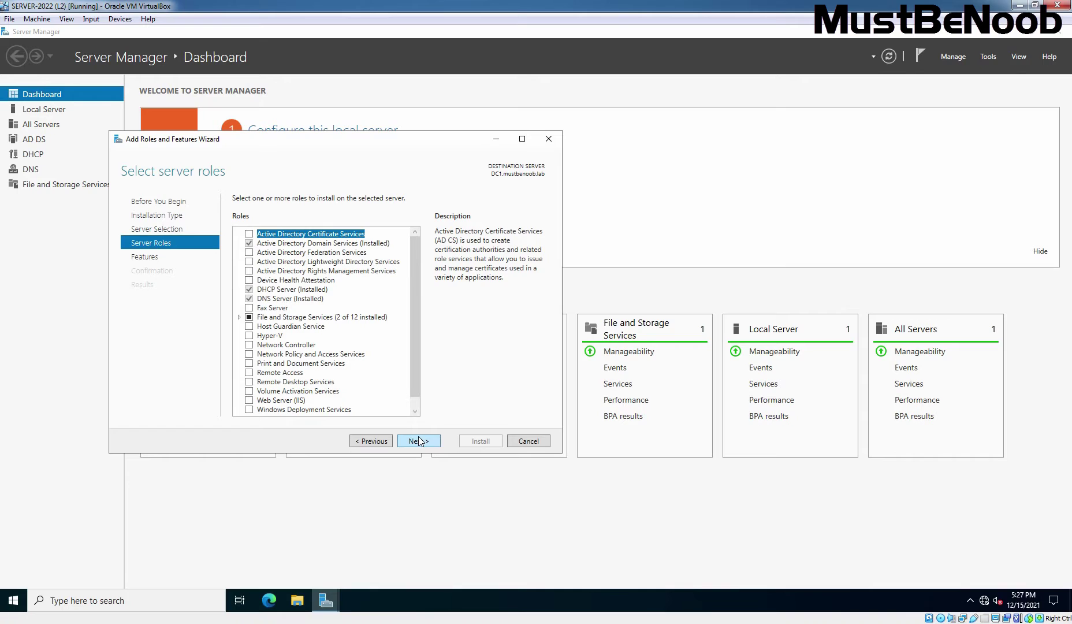
{"action": "left_click", "coordinate": [291, 402]}
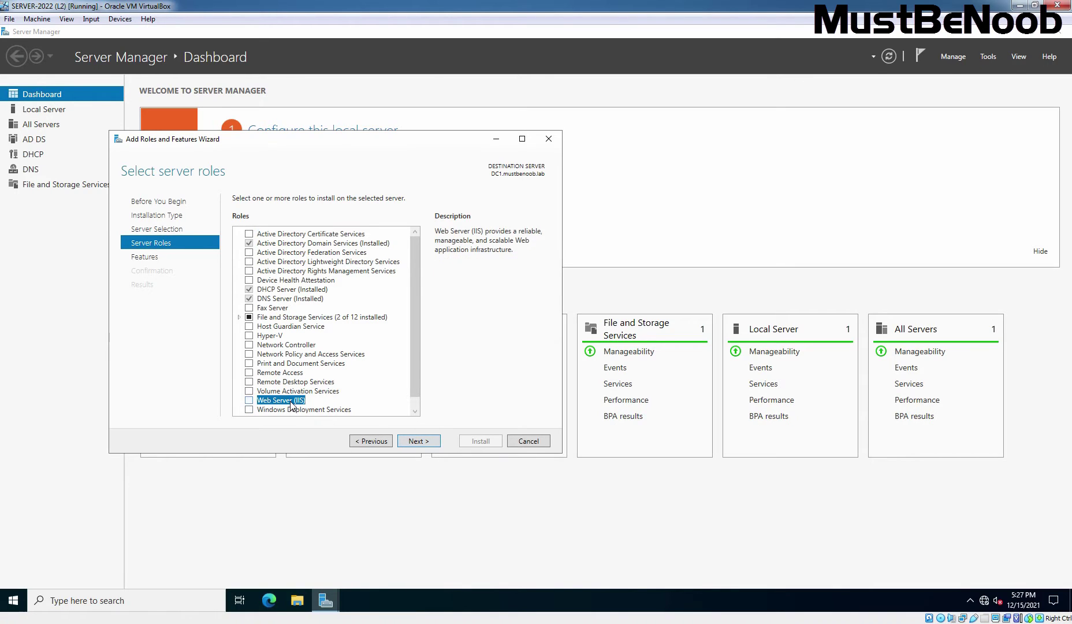
{"action": "scroll", "coordinate": [414, 376], "scroll_direction": "down", "scroll_amount": 1}
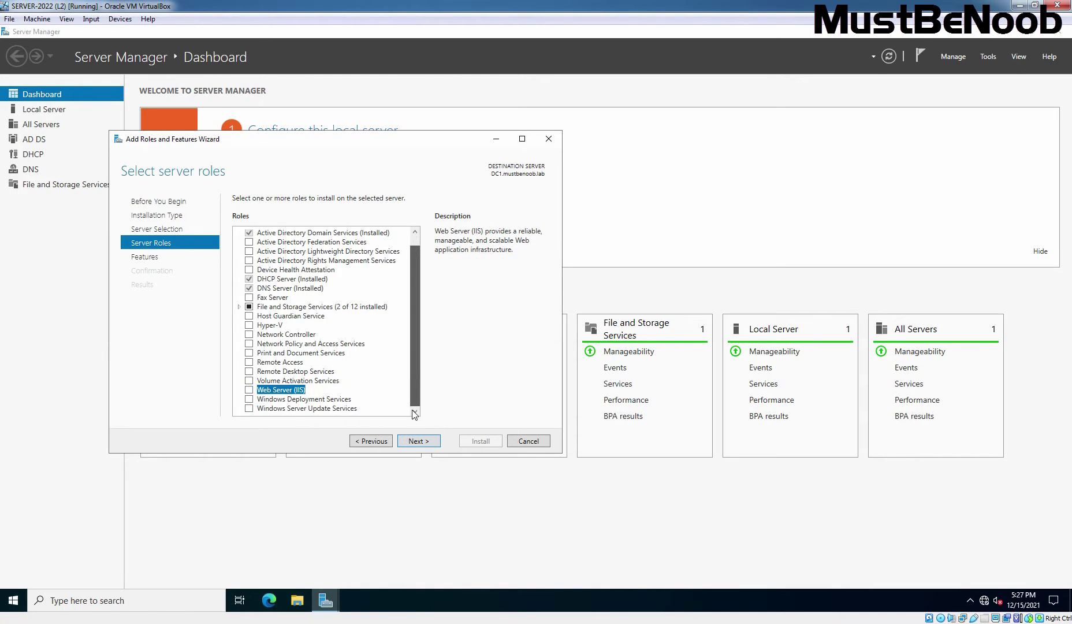
{"action": "left_click", "coordinate": [249, 390]}
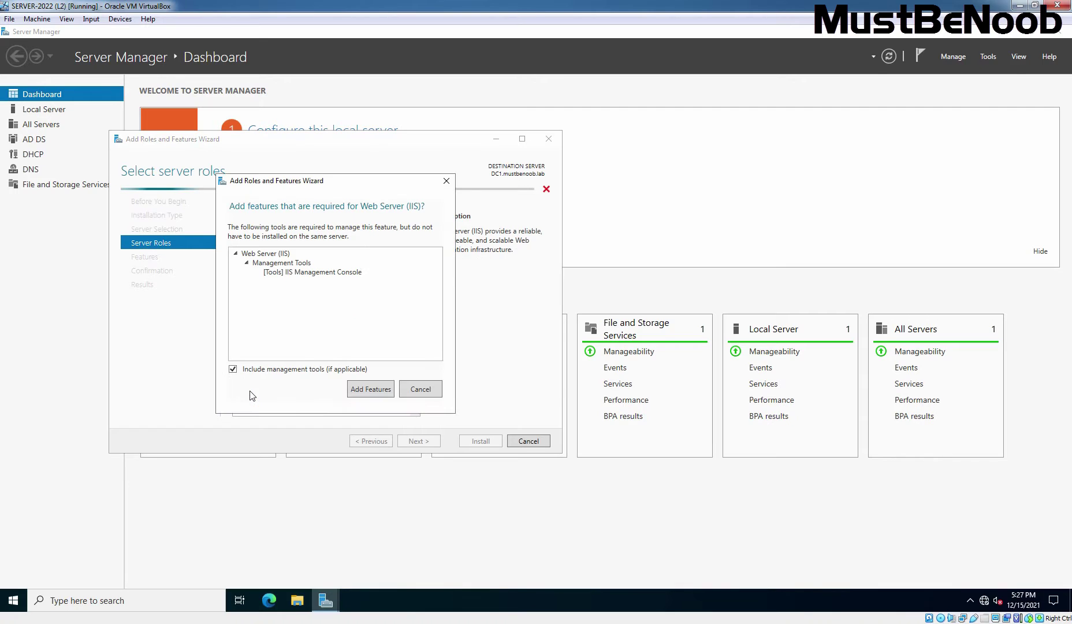
{"action": "left_click", "coordinate": [371, 389]}
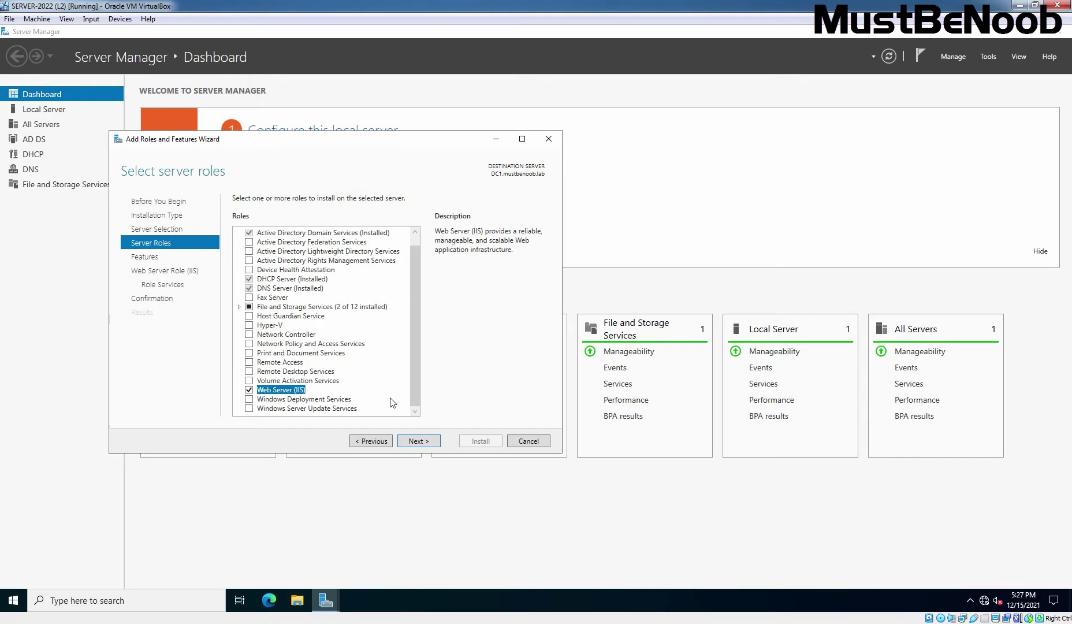
On the Role Services page, tick FTP Server with FTP Service and FTP Extensibility.
{"action": "left_click", "coordinate": [421, 441]}
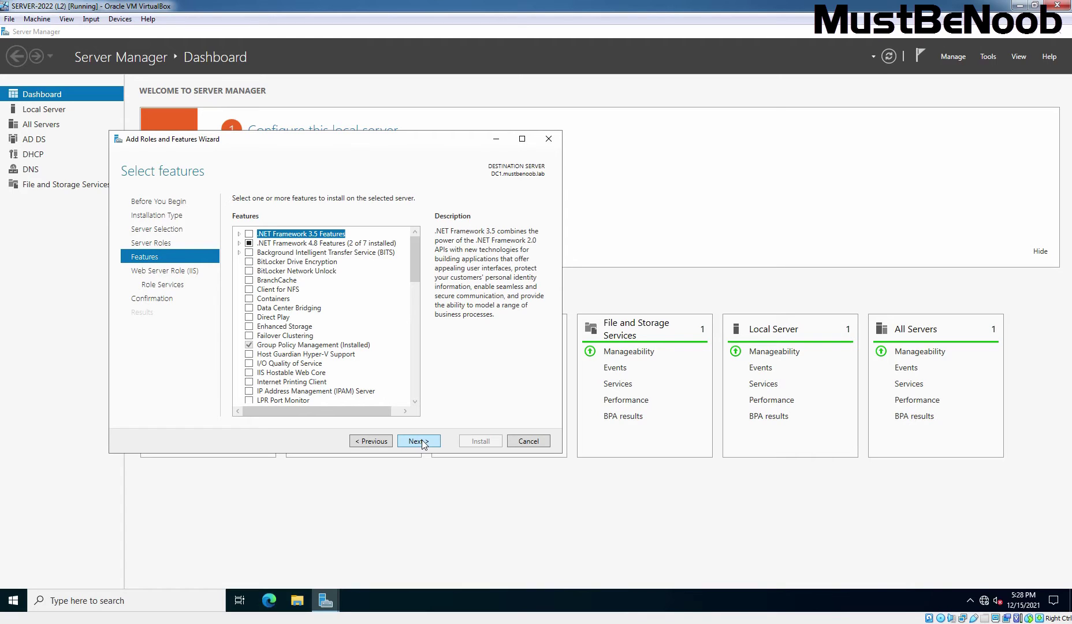
{"action": "left_click", "coordinate": [424, 444]}
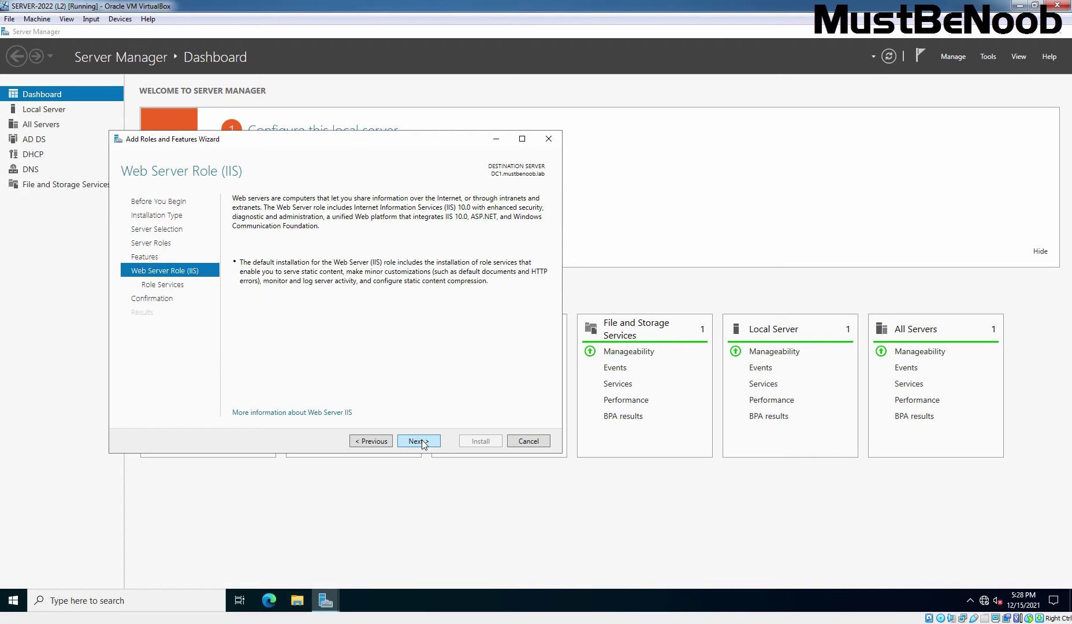
{"action": "left_click", "coordinate": [424, 443]}
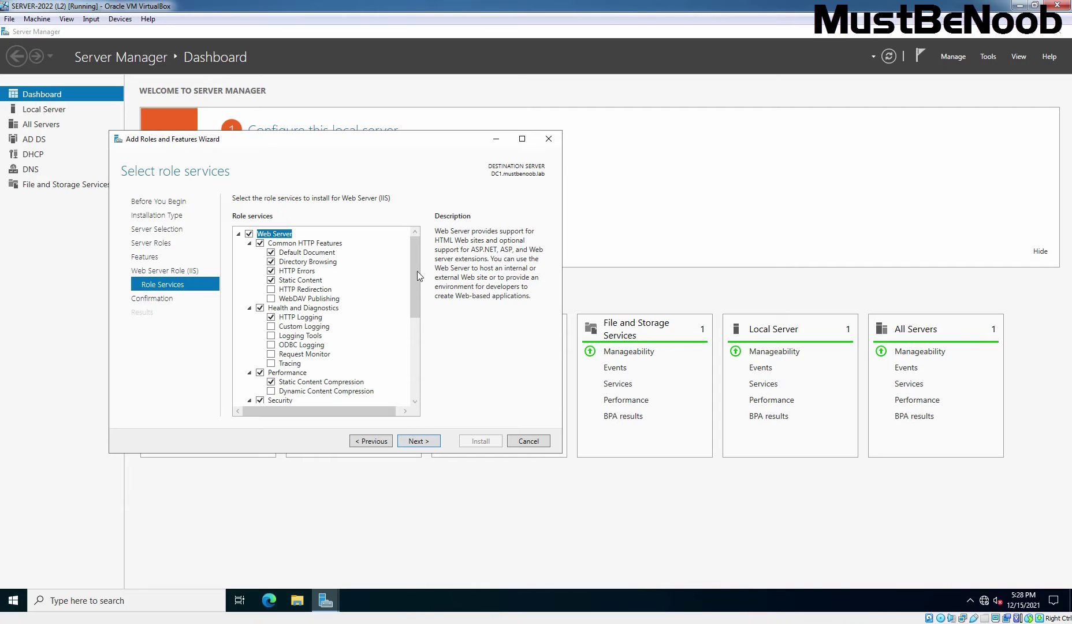
{"action": "left_click_drag", "start_coordinate": [414, 261], "coordinate": [412, 357]}
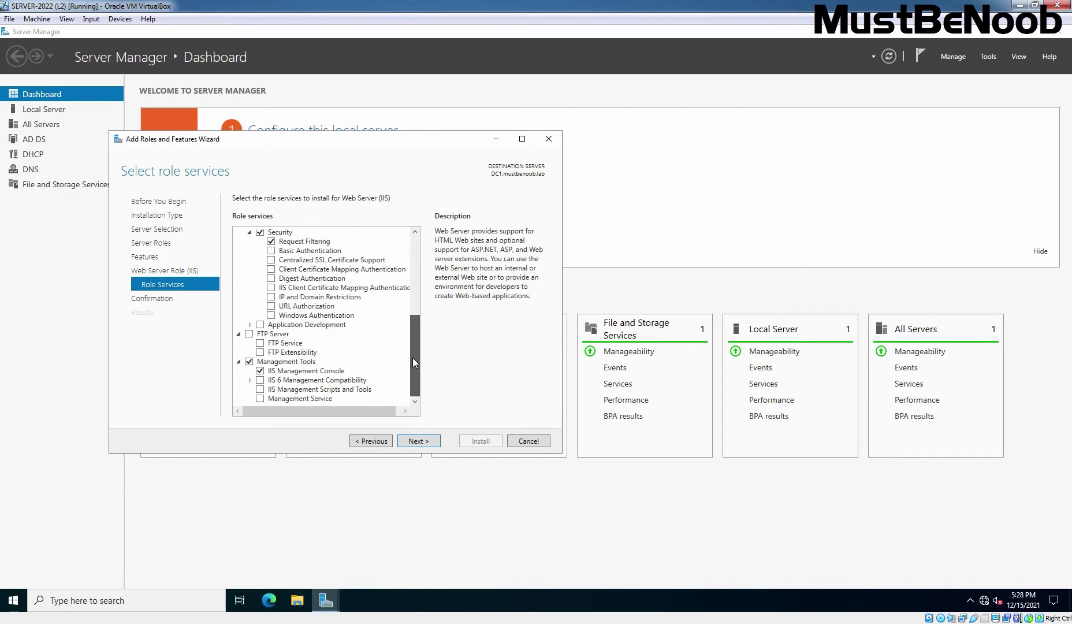
{"action": "left_click", "coordinate": [250, 335]}
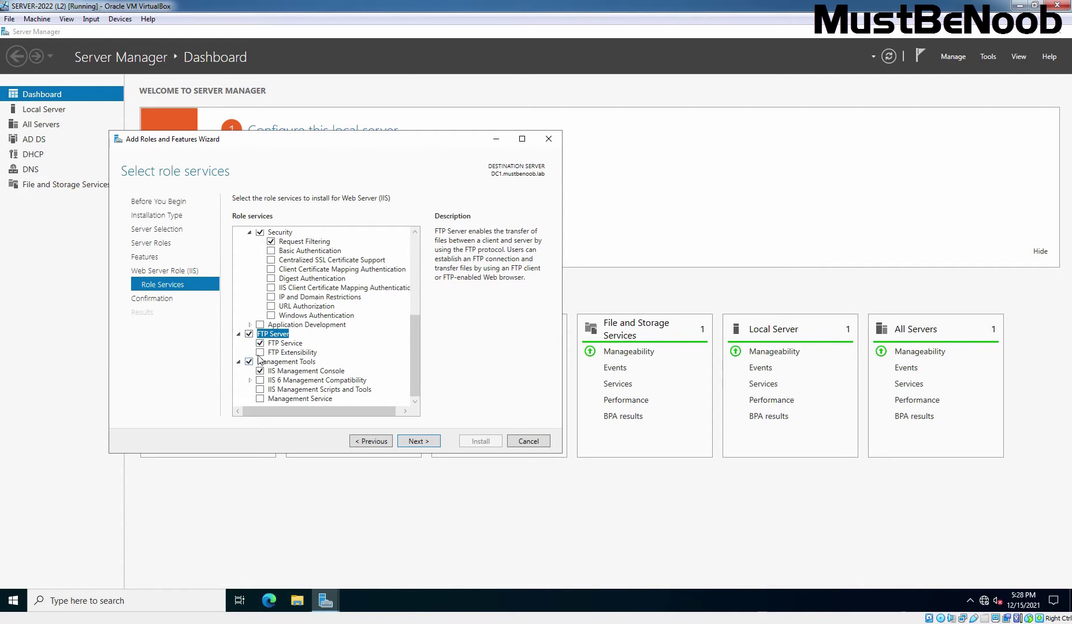
{"action": "left_click", "coordinate": [259, 353]}
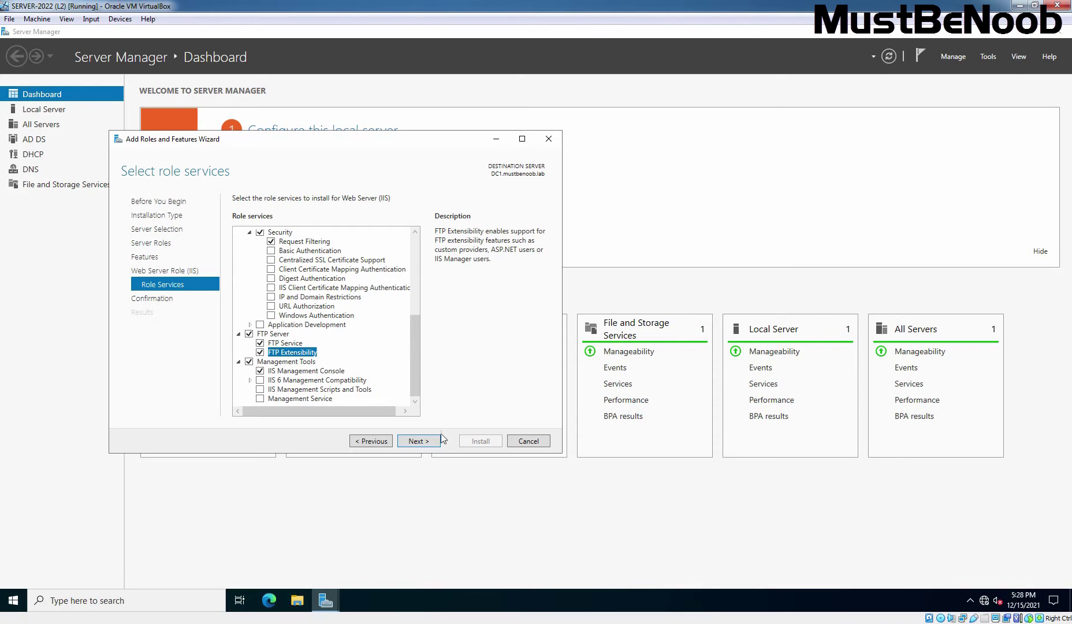
Install Web Server (IIS) with FTP Server and close the wizard after it succeeds.
{"action": "left_click", "coordinate": [419, 441]}
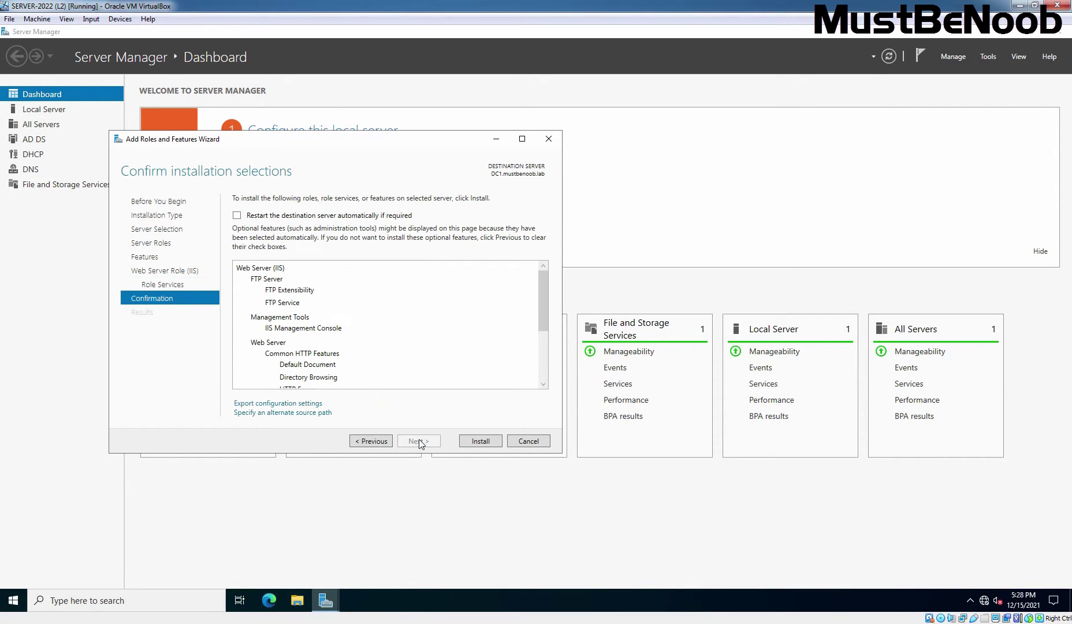
{"action": "left_click", "coordinate": [481, 441]}
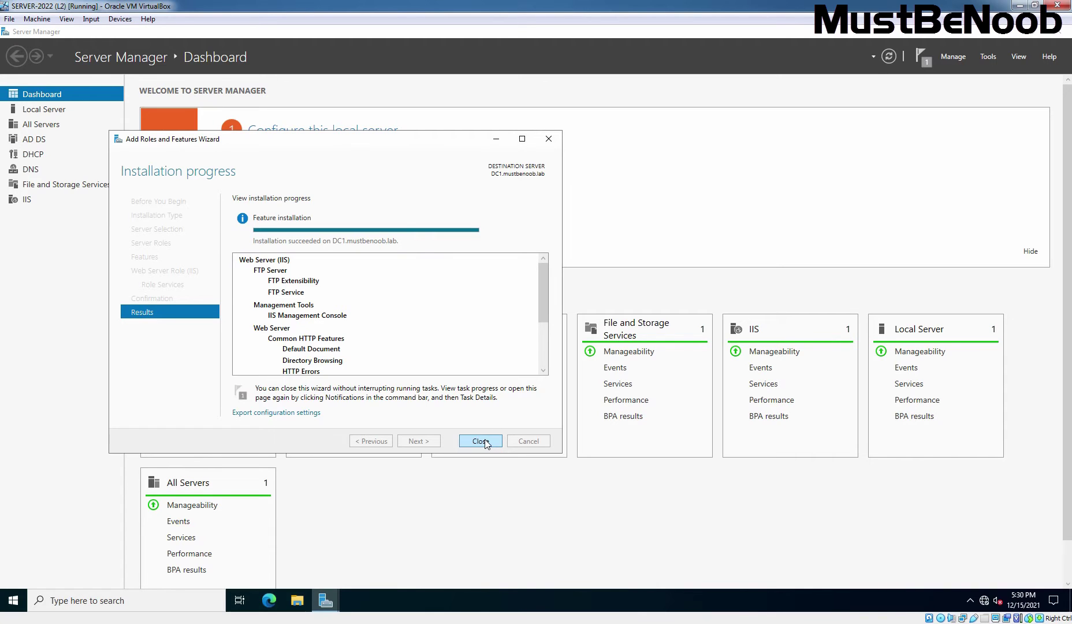
{"action": "left_click", "coordinate": [480, 441]}
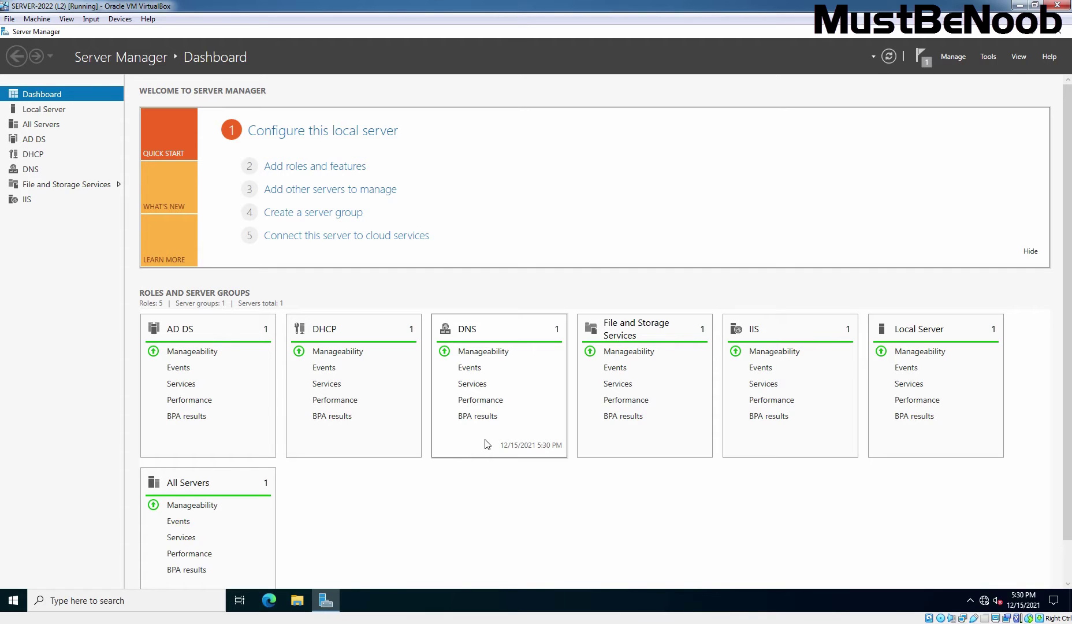
Open IIS Manager maximized and show DC1's Sites list containing the Default Web Site.
{"action": "left_click", "coordinate": [988, 56]}
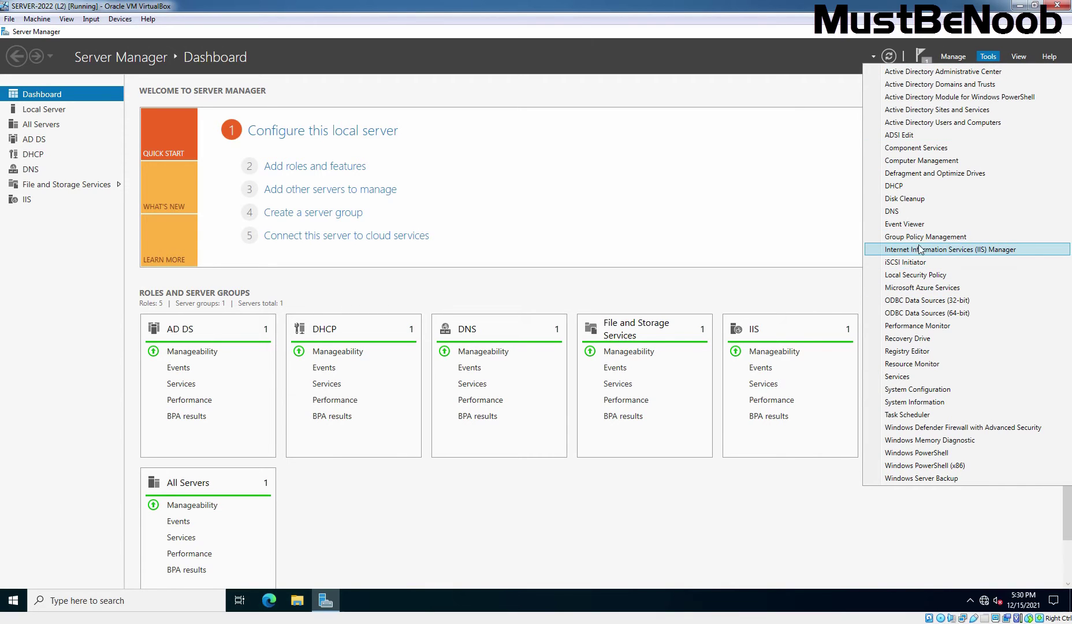
{"action": "left_click", "coordinate": [970, 254]}
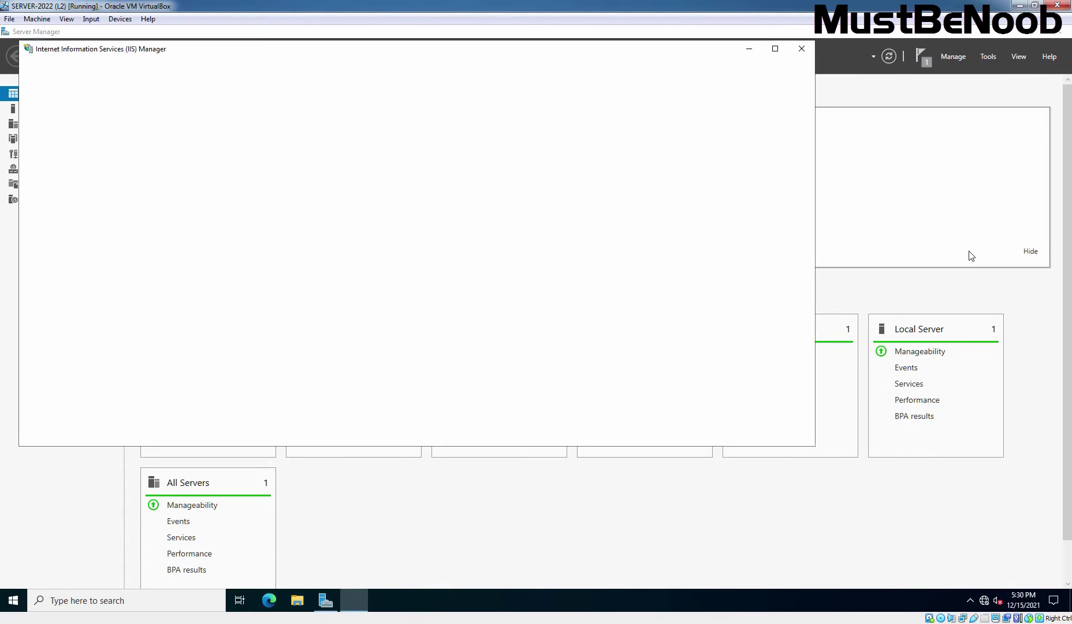
{"action": "left_click", "coordinate": [774, 49]}
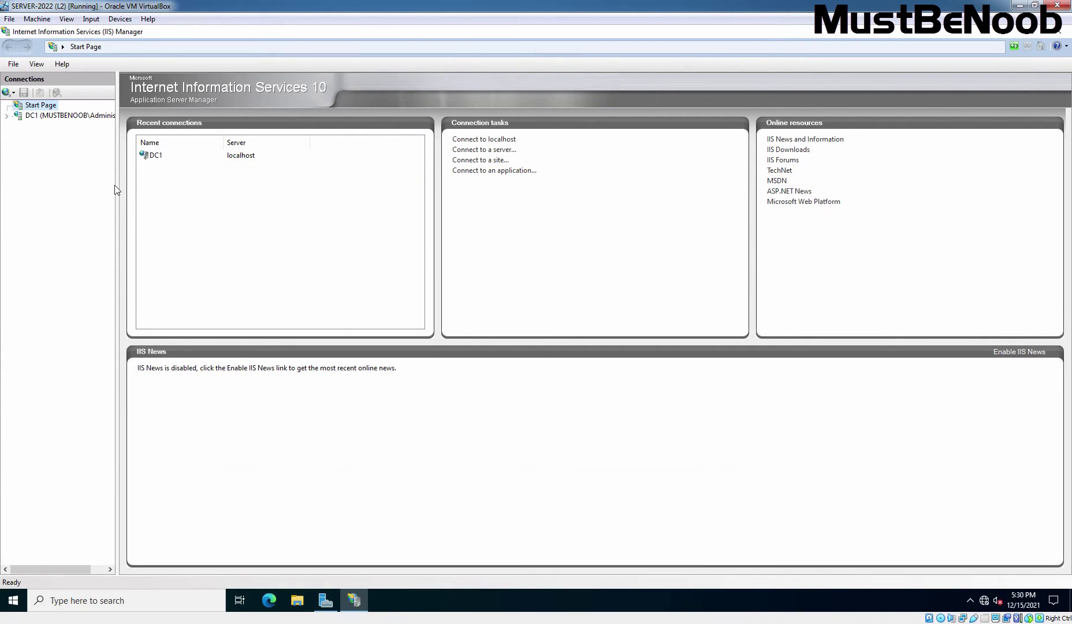
{"action": "left_click_drag", "start_coordinate": [117, 191], "coordinate": [192, 191]}
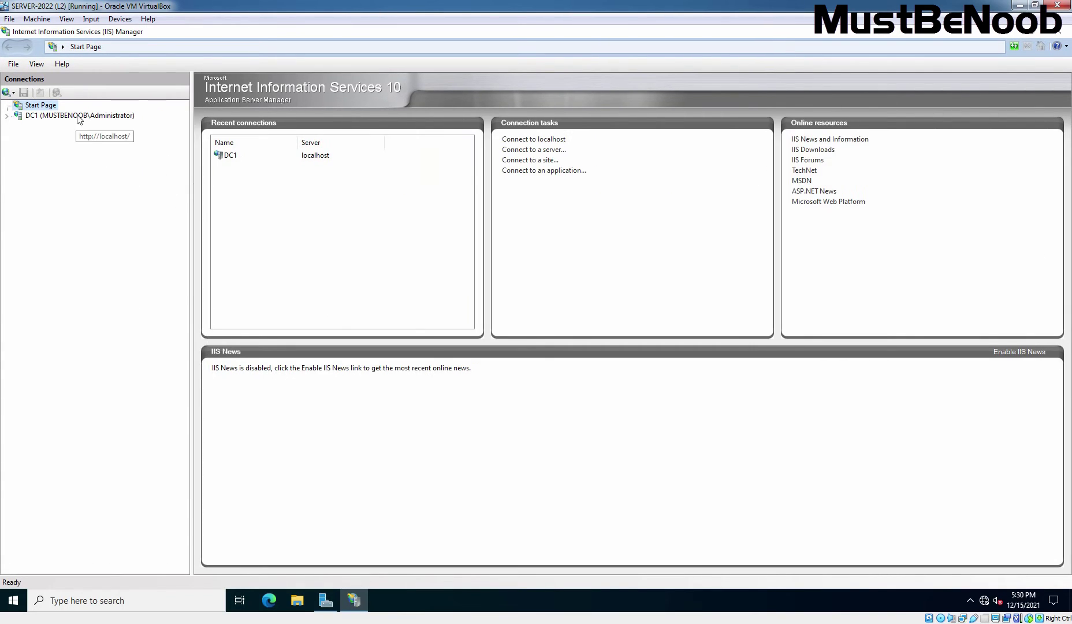
{"action": "left_click", "coordinate": [76, 115]}
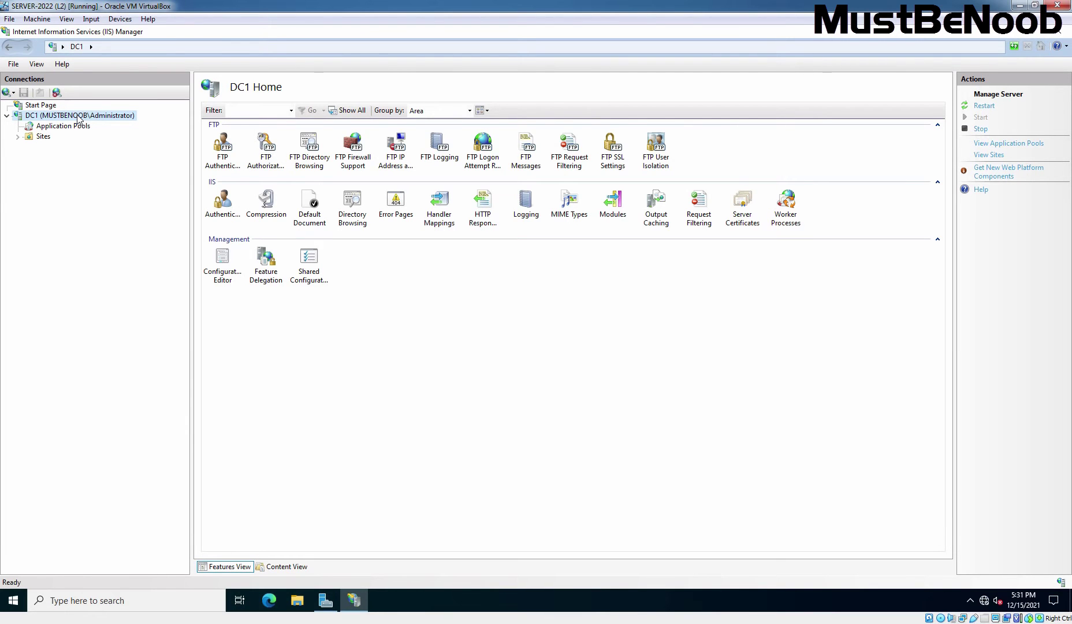
{"action": "left_click", "coordinate": [42, 140]}
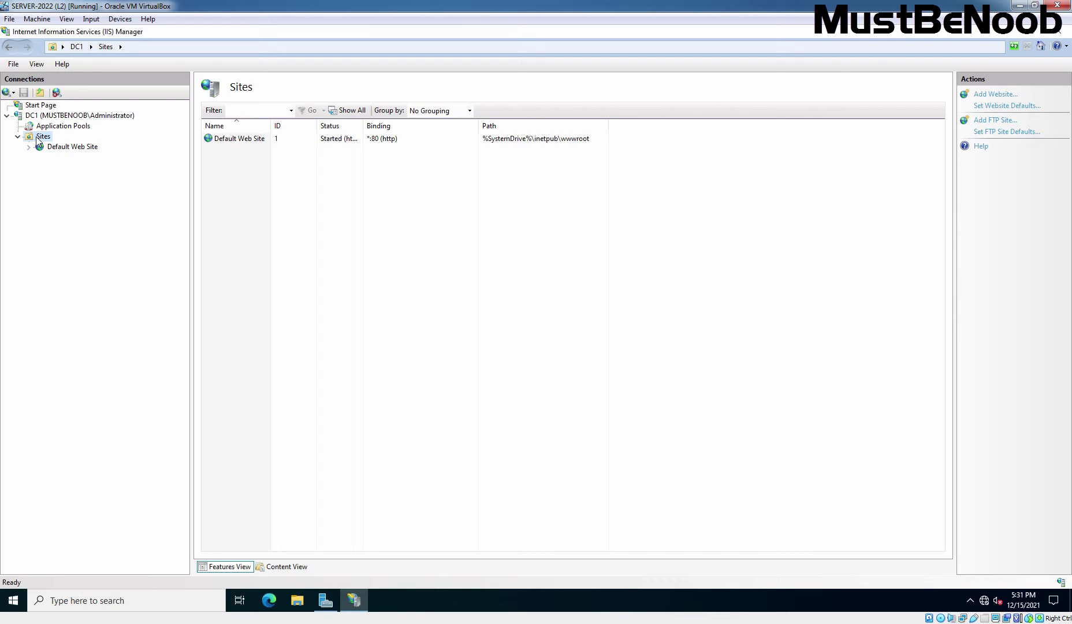
Add a new FTP site under Sites and name it 'MBN FTP'.
{"action": "right_click", "coordinate": [38, 140]}
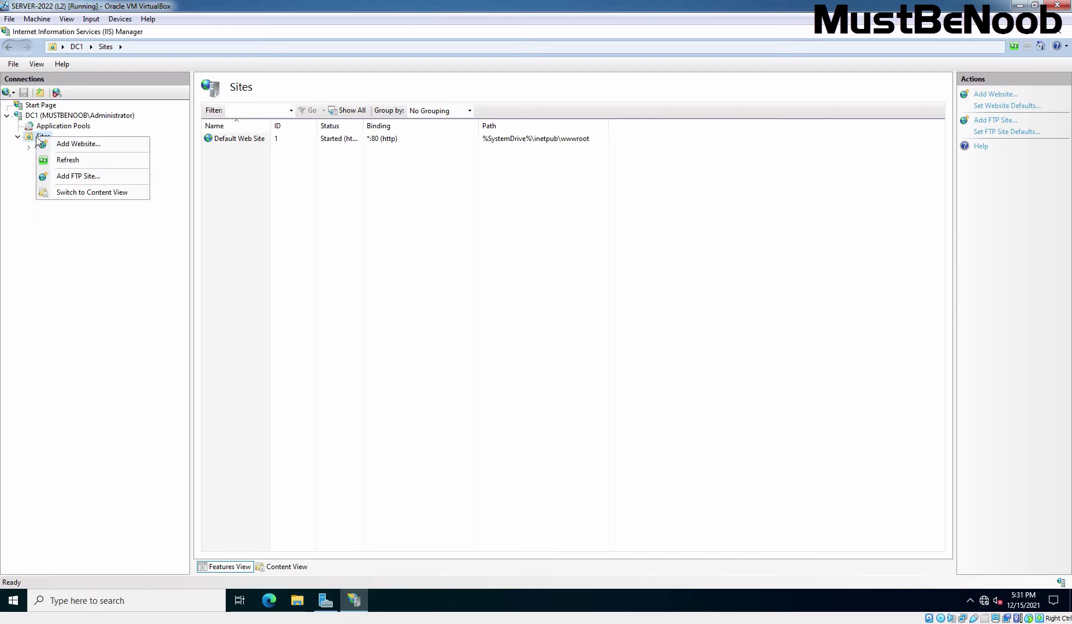
{"action": "left_click", "coordinate": [78, 176]}
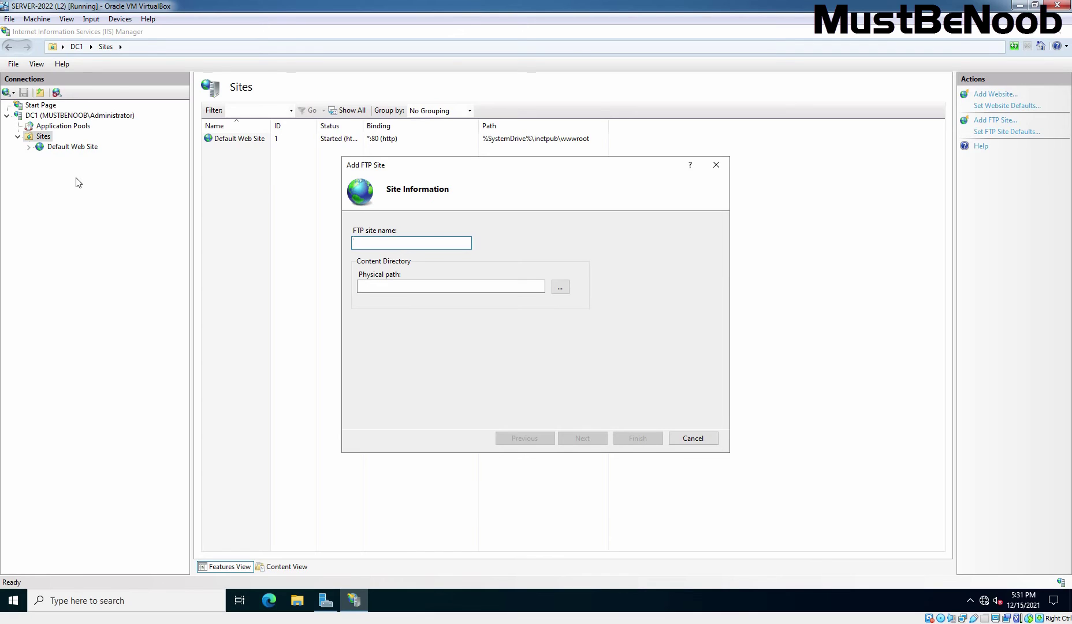
{"action": "type", "text": "MBN FTP"}
Create a folder named 'FTP_Content' on Local Disk (C:).
{"action": "left_click", "coordinate": [296, 601]}
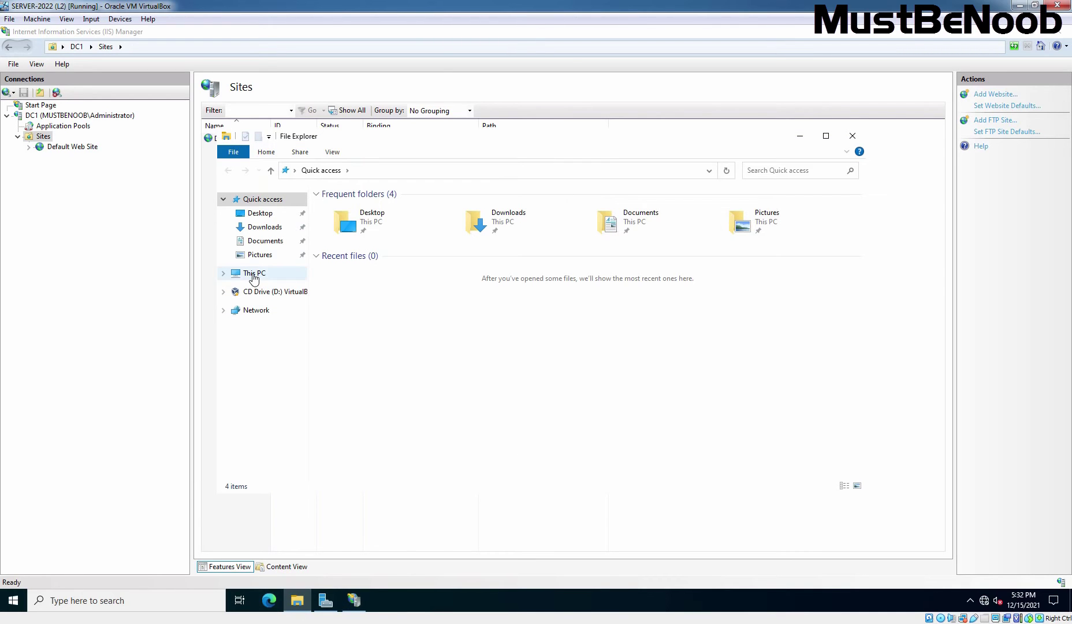
{"action": "left_click", "coordinate": [254, 277]}
{"action": "double_click", "coordinate": [378, 340]}
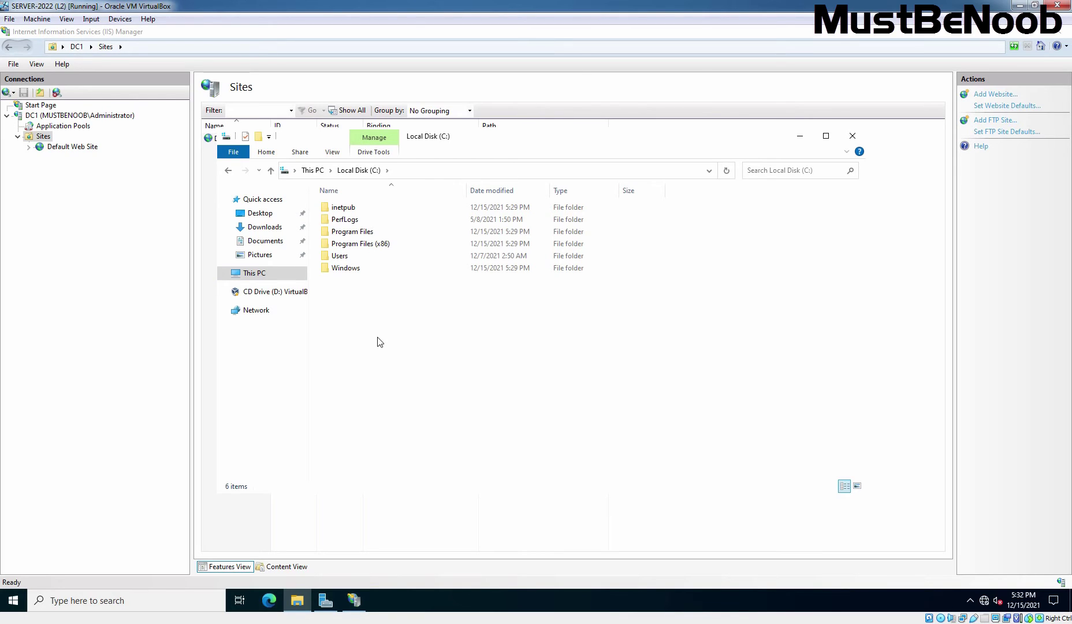
{"action": "right_click", "coordinate": [376, 319]}
{"action": "mouse_move", "coordinate": [404, 427]}
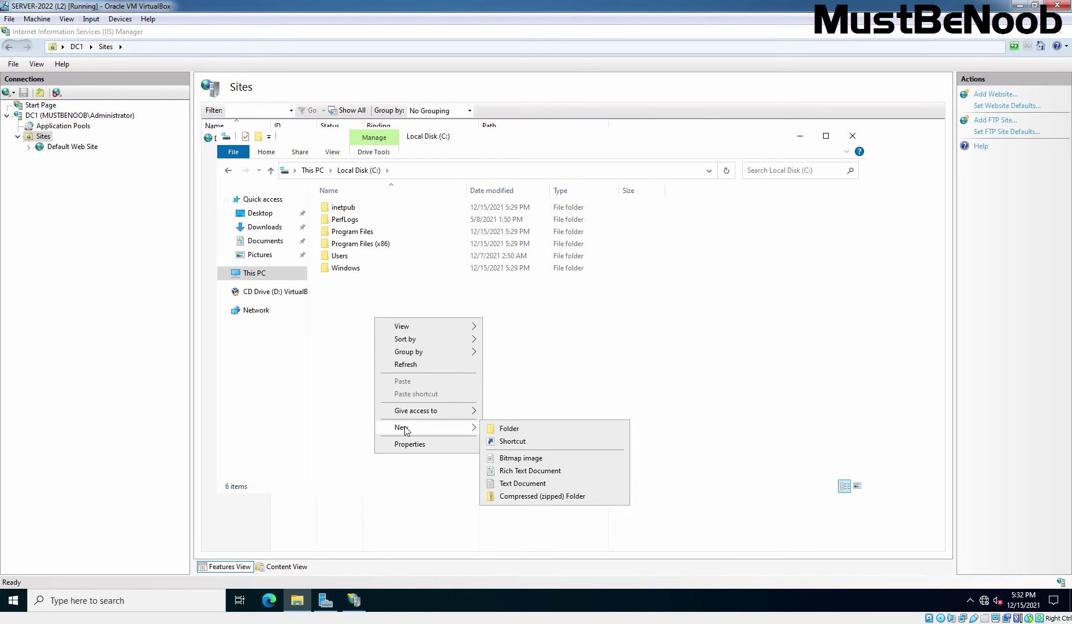
{"action": "left_click", "coordinate": [525, 430]}
{"action": "type", "text": "FTP_Content"}
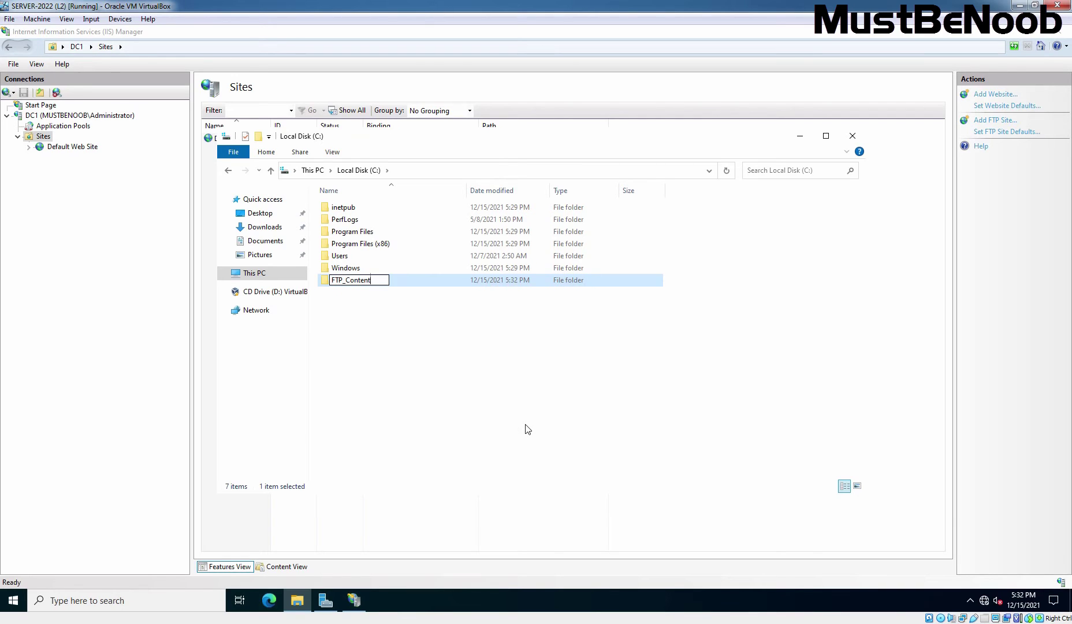
{"action": "key", "text": "Return"}
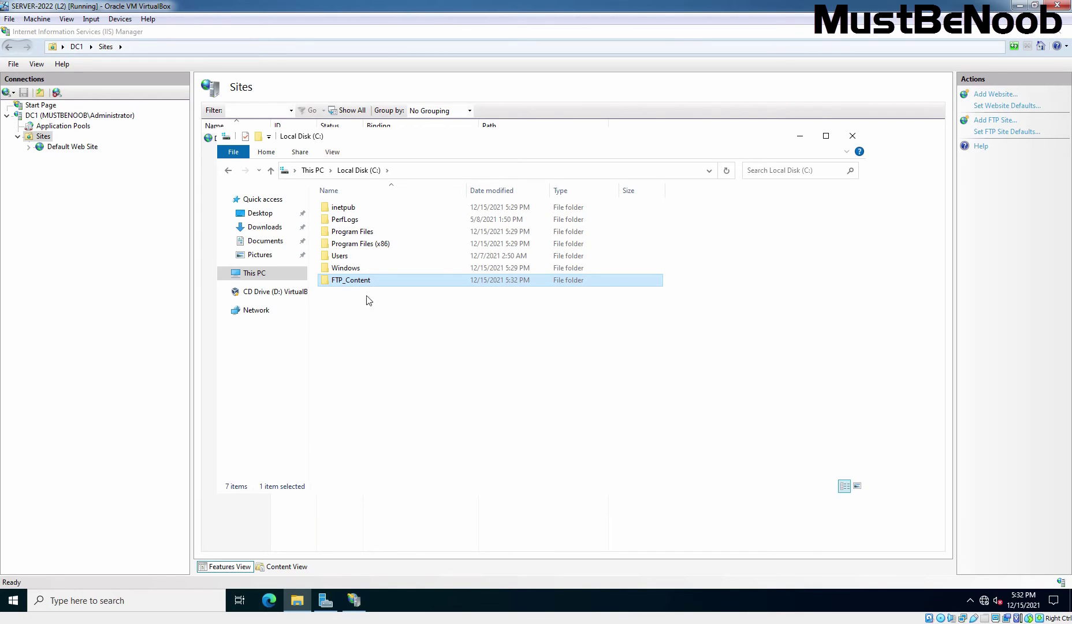
Inside FTP_Content, create a subfolder named 'FTP-Data'.
{"action": "double_click", "coordinate": [345, 281]}
{"action": "right_click", "coordinate": [403, 261]}
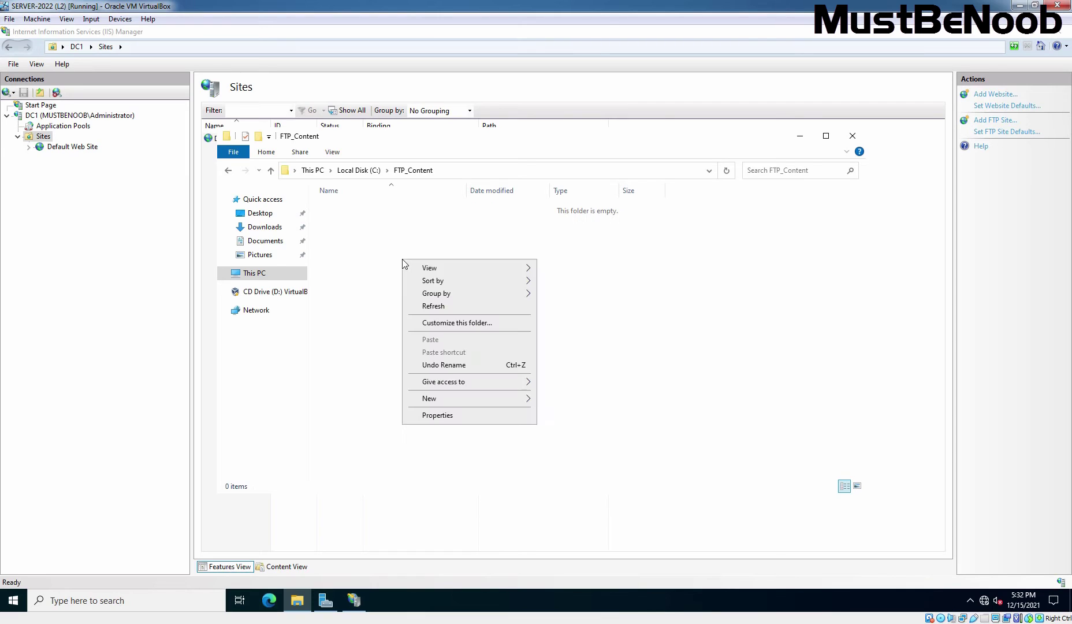
{"action": "mouse_move", "coordinate": [456, 401]}
{"action": "left_click", "coordinate": [546, 399]}
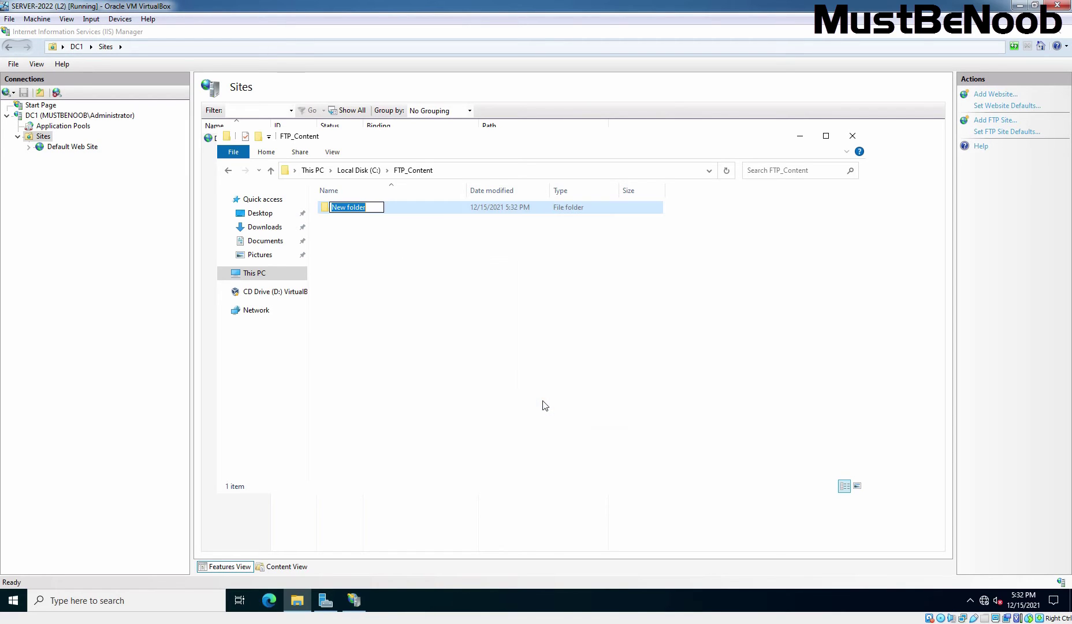
{"action": "type", "text": "FTP-Data"}
{"action": "key", "text": "Return"}
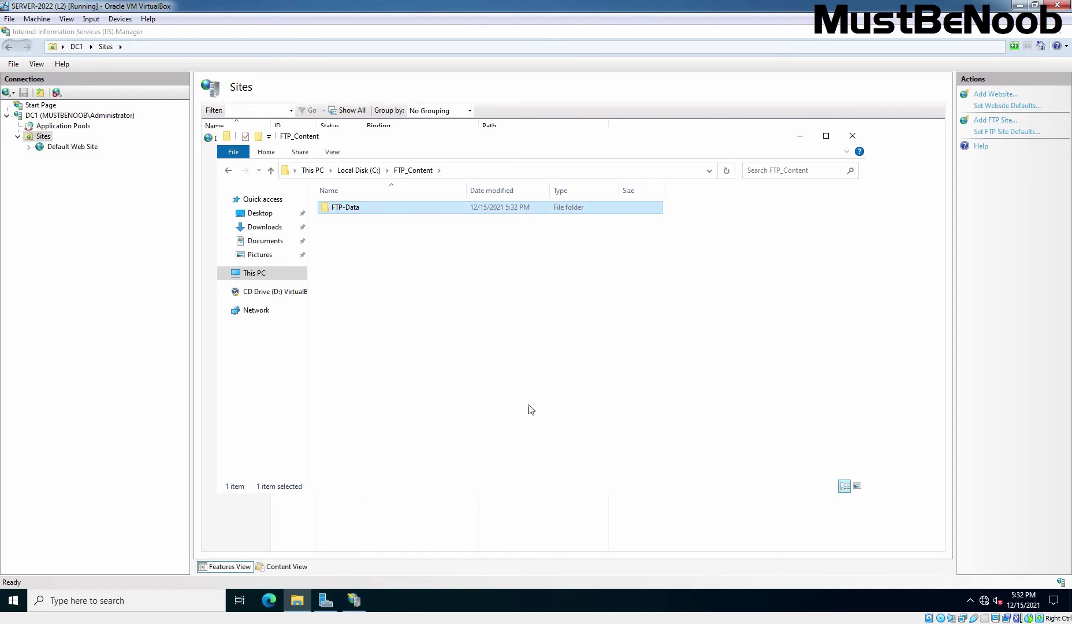
Add a text document 'FTP File' containing 'This is test file.' and save it.
{"action": "right_click", "coordinate": [367, 267]}
{"action": "mouse_move", "coordinate": [439, 406]}
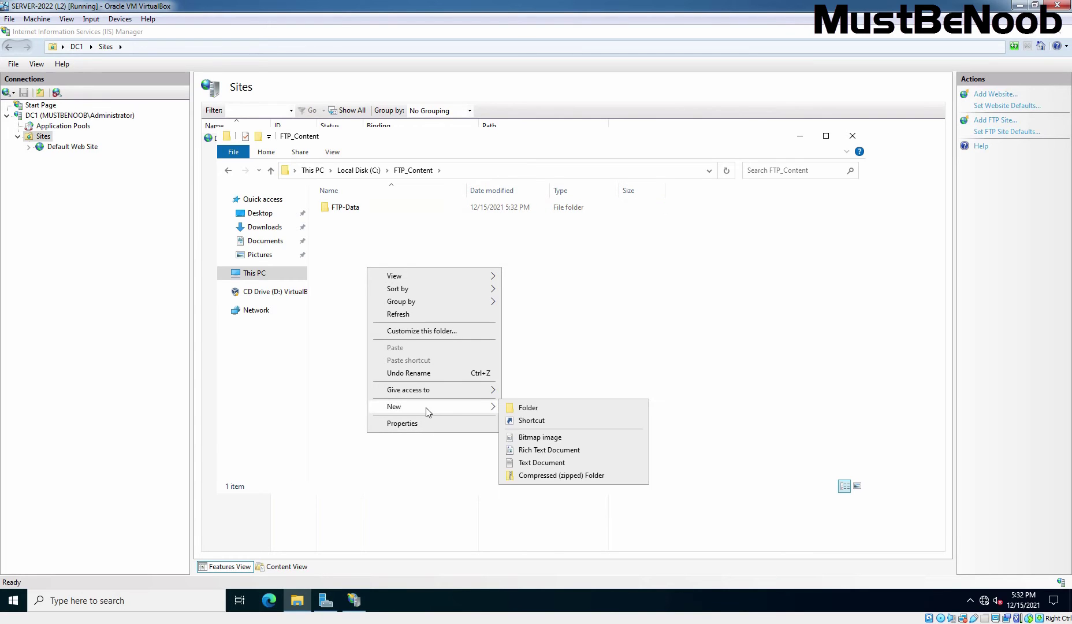
{"action": "left_click", "coordinate": [541, 463]}
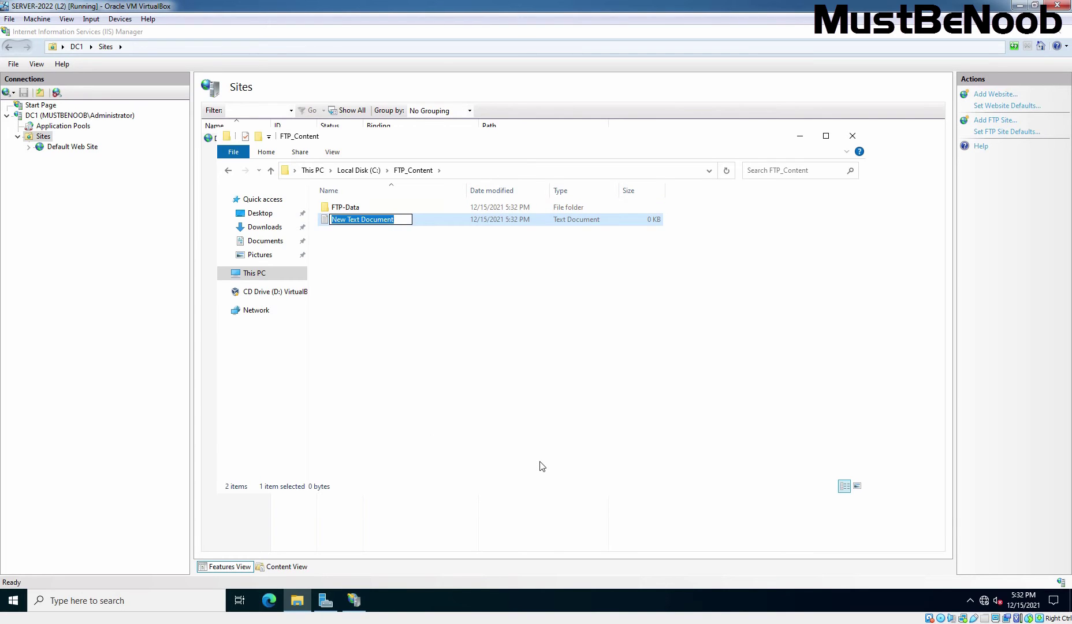
{"action": "type", "text": "FTP File"}
{"action": "key", "text": "Return"}
{"action": "key", "text": "Return"}
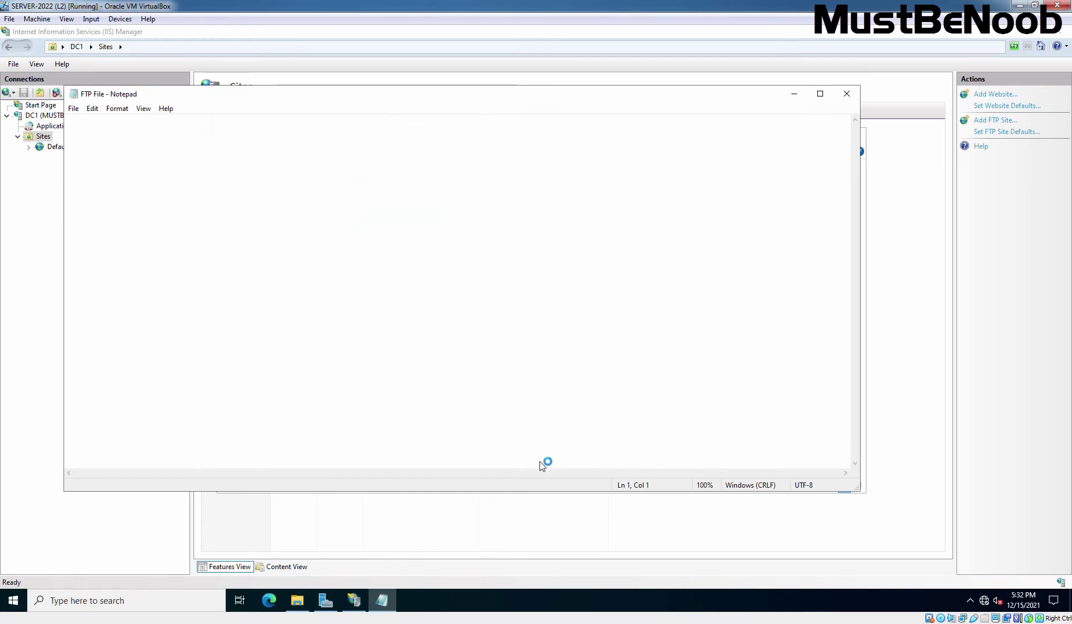
{"action": "type", "text": "This is "}
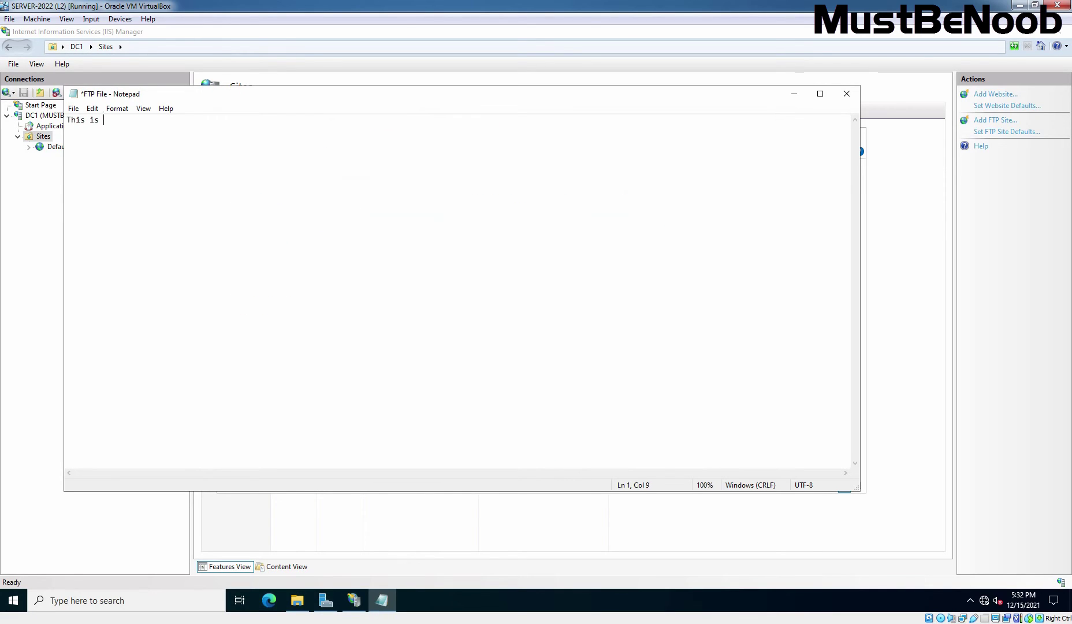
{"action": "type", "text": "test file."}
{"action": "left_click", "coordinate": [846, 94]}
{"action": "left_click", "coordinate": [498, 321]}
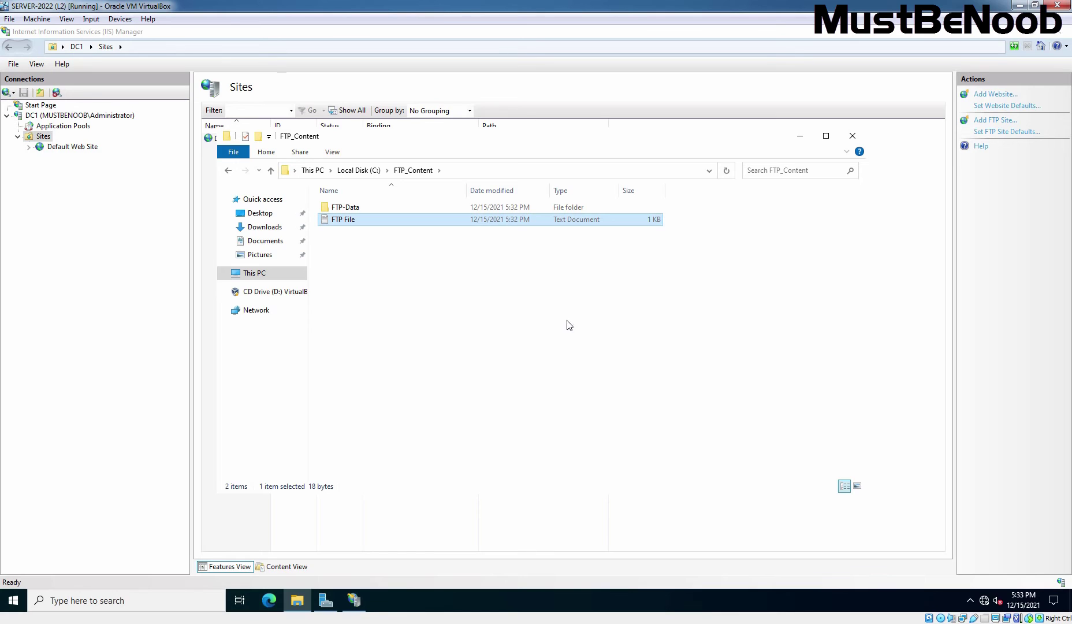
Set the MBN FTP site's physical path to C:\FTP_Content and continue to Binding and SSL Settings.
{"action": "left_click", "coordinate": [800, 136]}
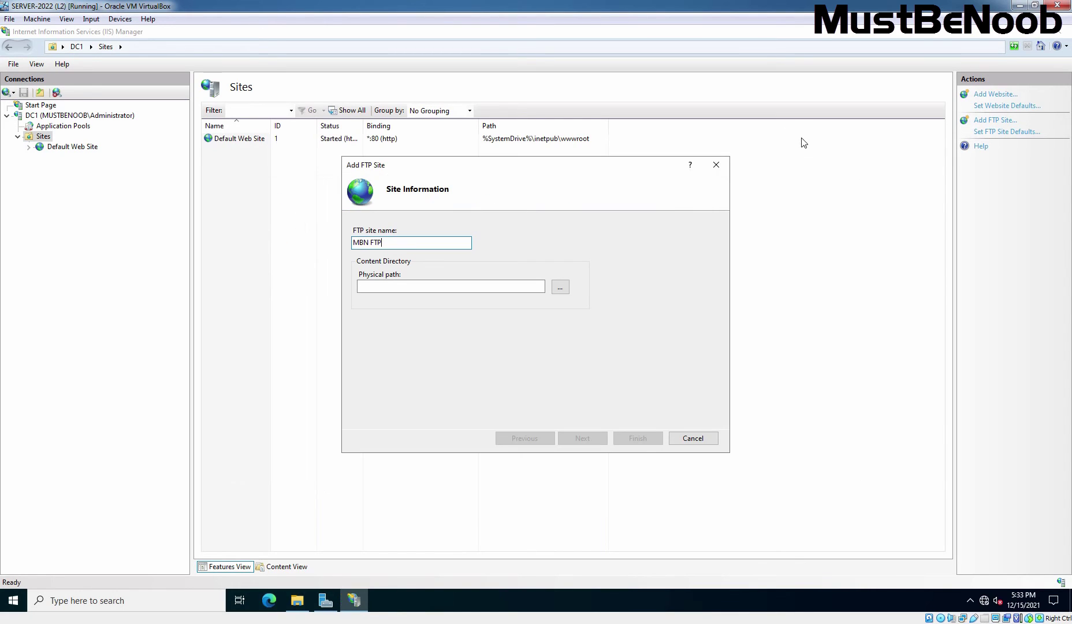
{"action": "left_click", "coordinate": [560, 288]}
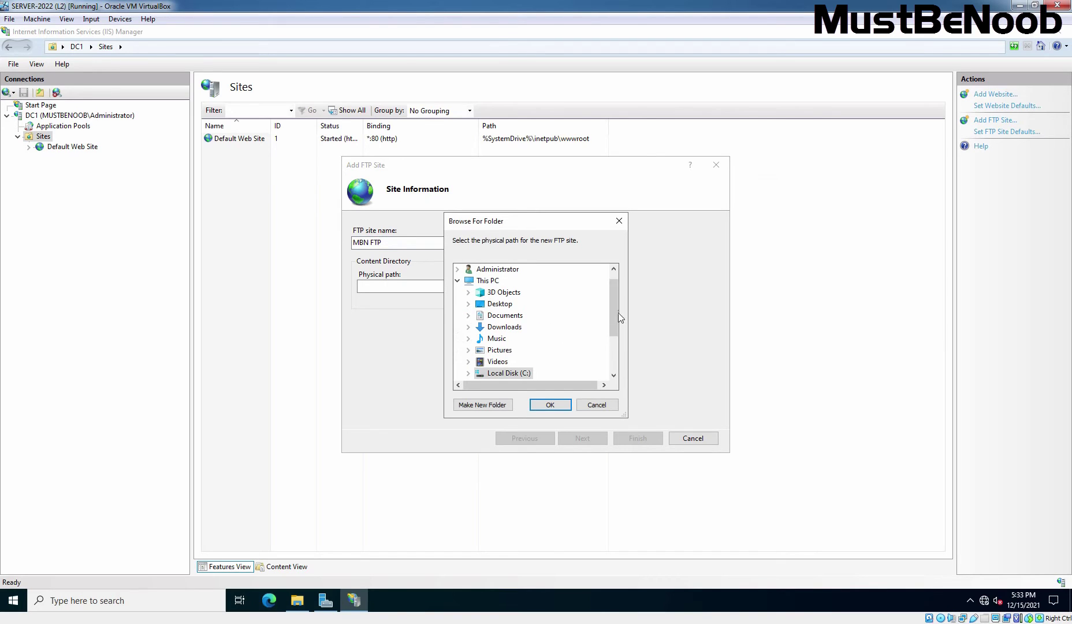
{"action": "left_click_drag", "start_coordinate": [618, 313], "coordinate": [614, 328]}
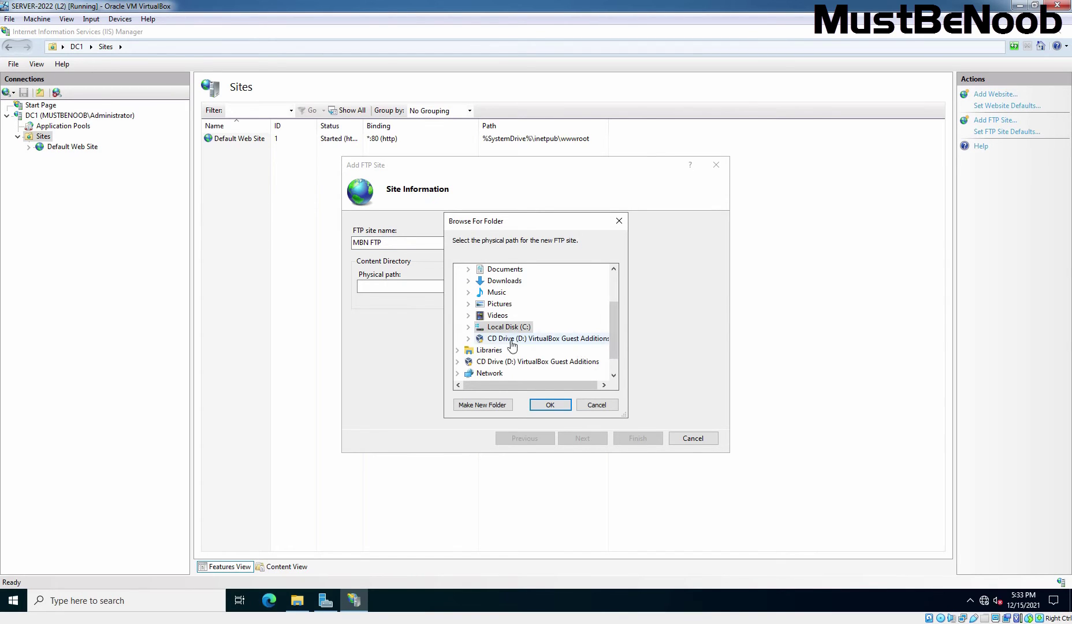
{"action": "left_click", "coordinate": [468, 326]}
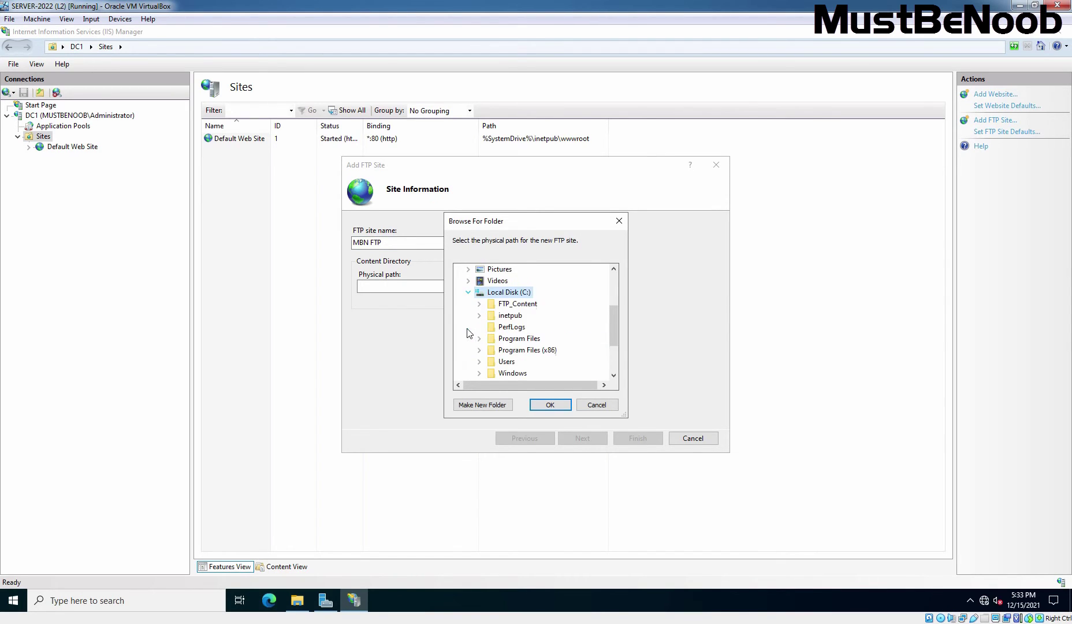
{"action": "left_click", "coordinate": [515, 304]}
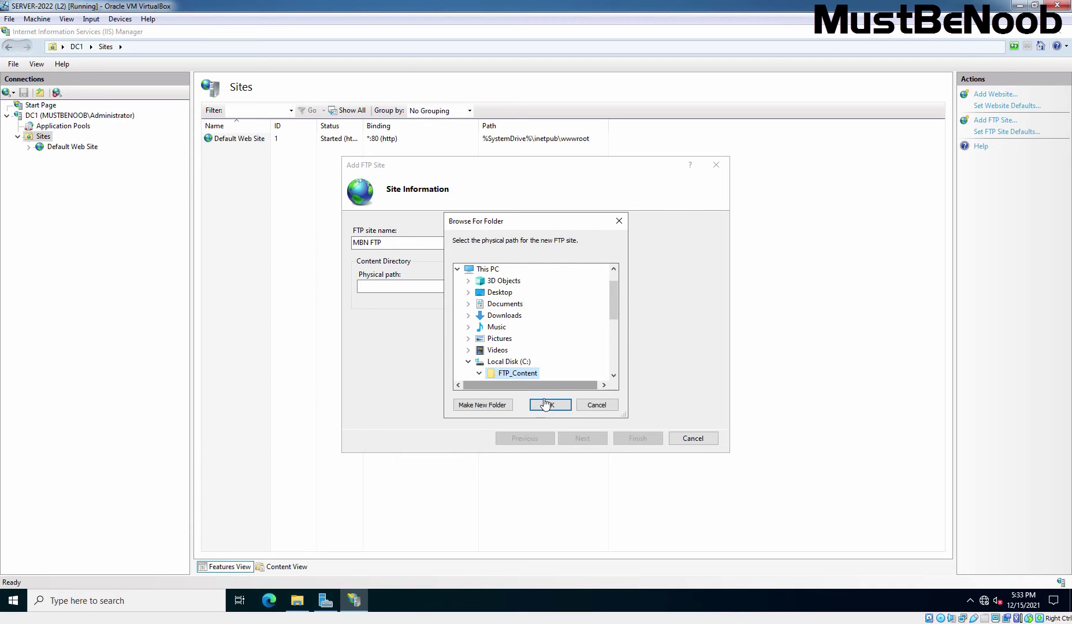
{"action": "left_click", "coordinate": [550, 404]}
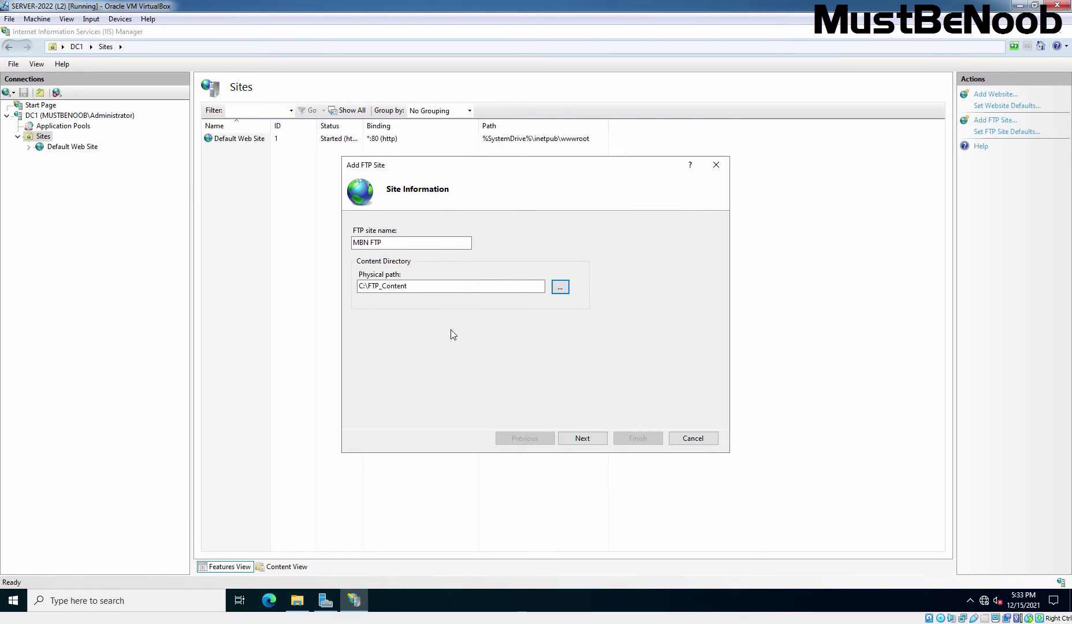
{"action": "left_click", "coordinate": [582, 439]}
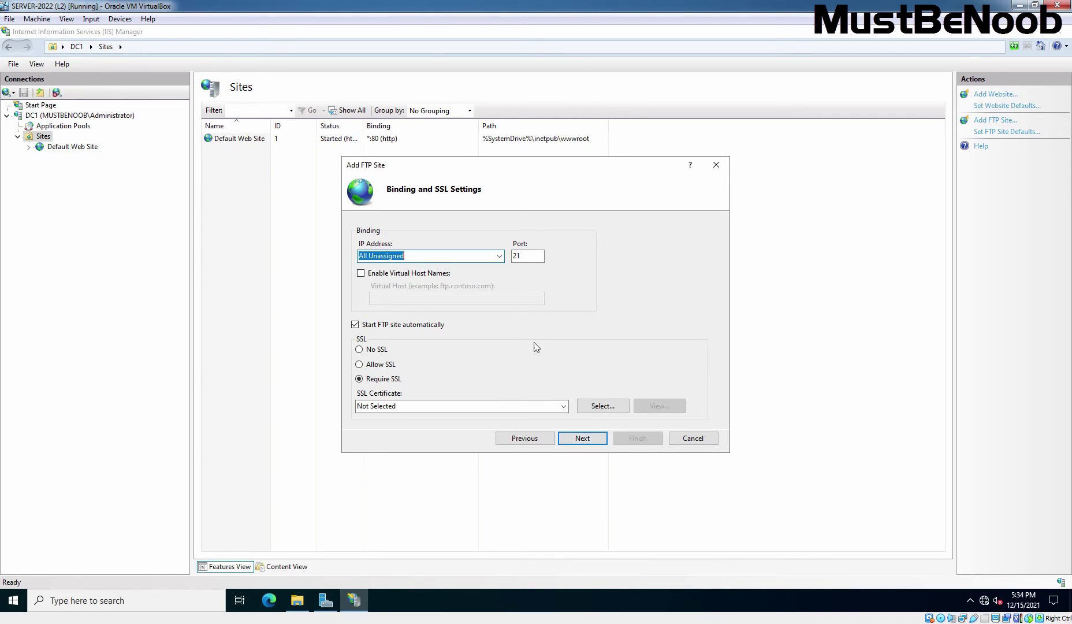
Bind the site to 192.168.96.11 on port 21 with No SSL and continue.
{"action": "left_click", "coordinate": [500, 258]}
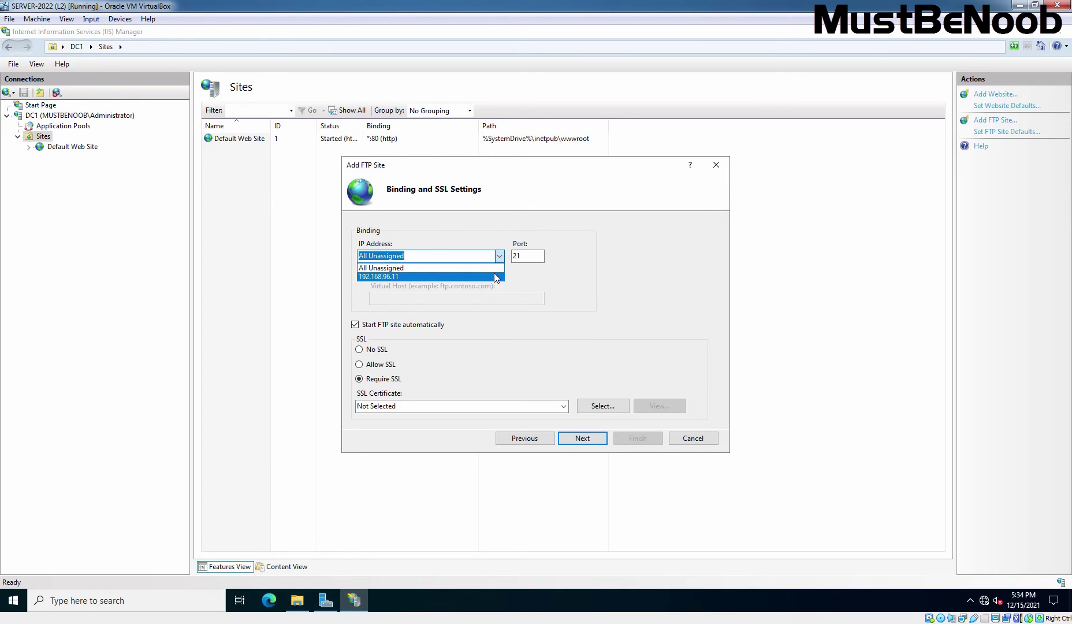
{"action": "left_click", "coordinate": [495, 277]}
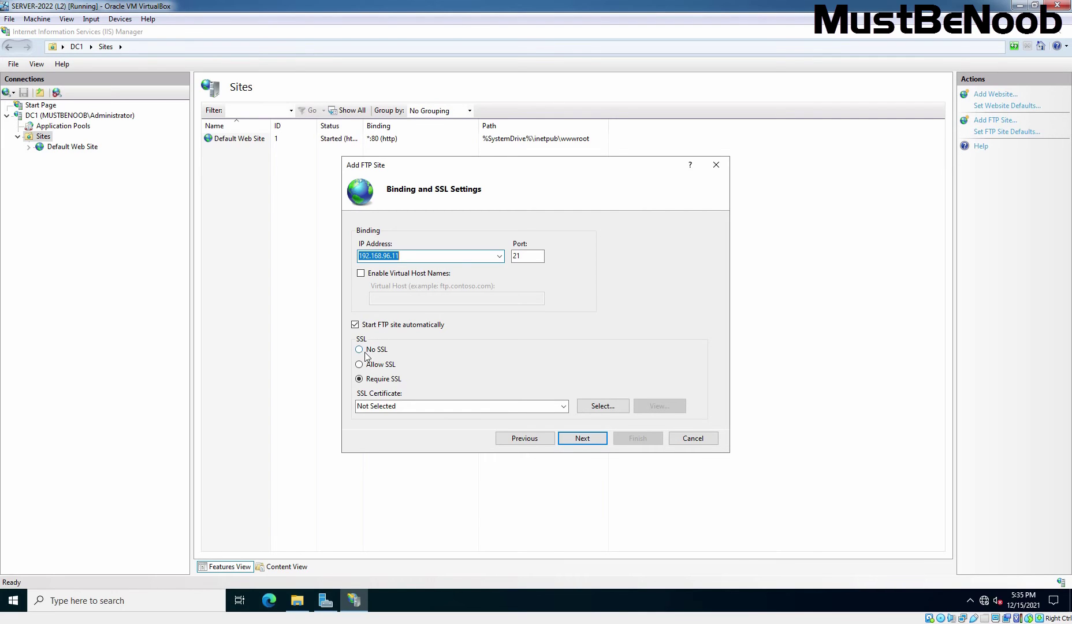
{"action": "left_click", "coordinate": [359, 350]}
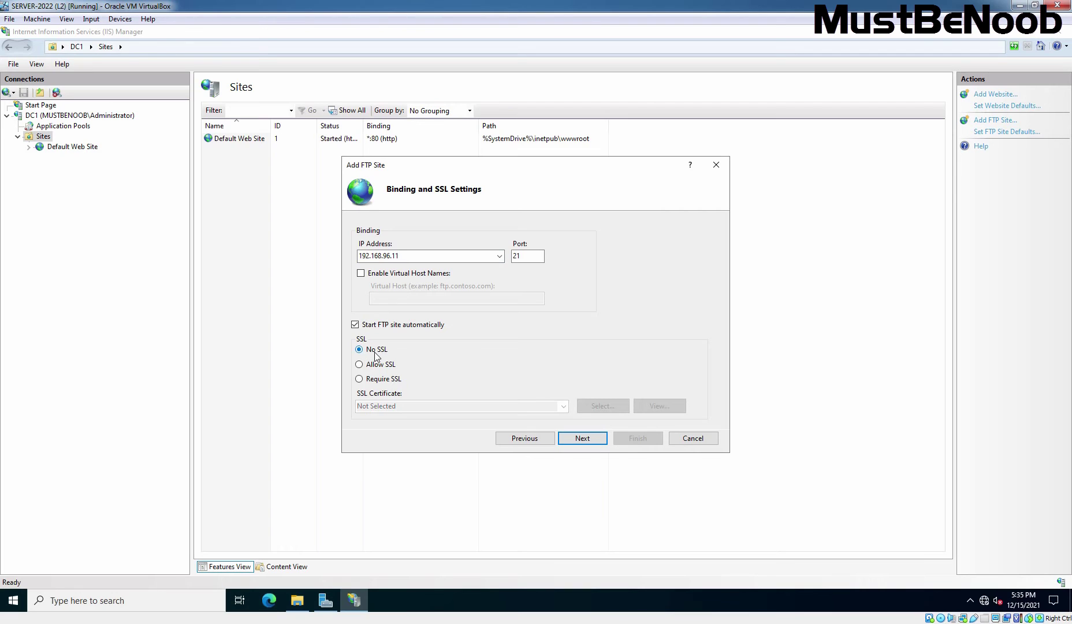
{"action": "left_click", "coordinate": [585, 438]}
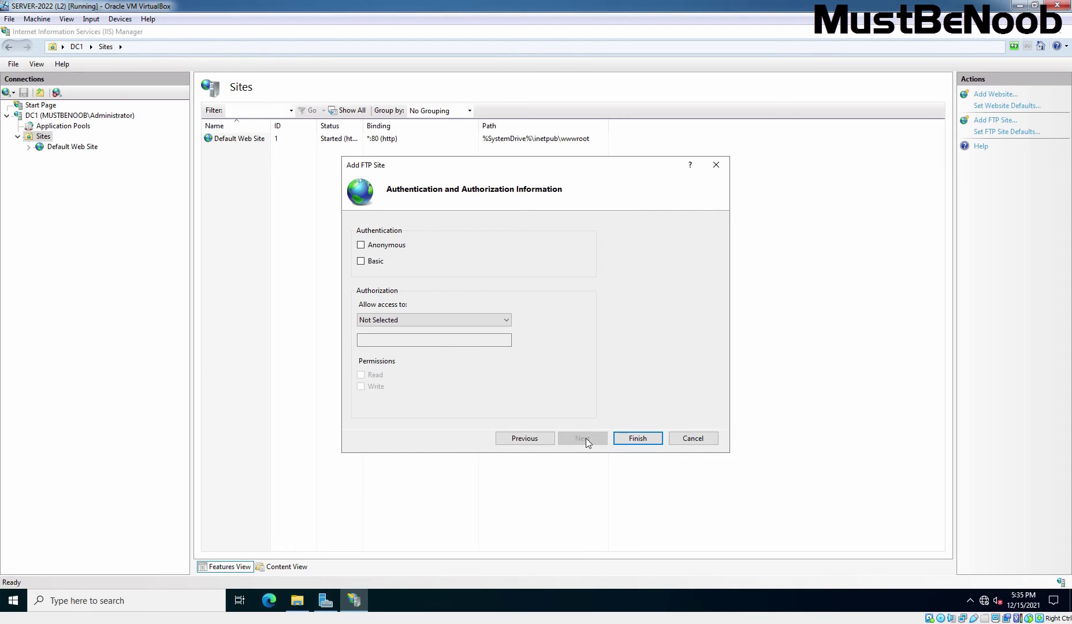
Enable Basic authentication and give All users Read and Write permissions.
{"action": "left_click", "coordinate": [363, 263]}
{"action": "left_click", "coordinate": [508, 326]}
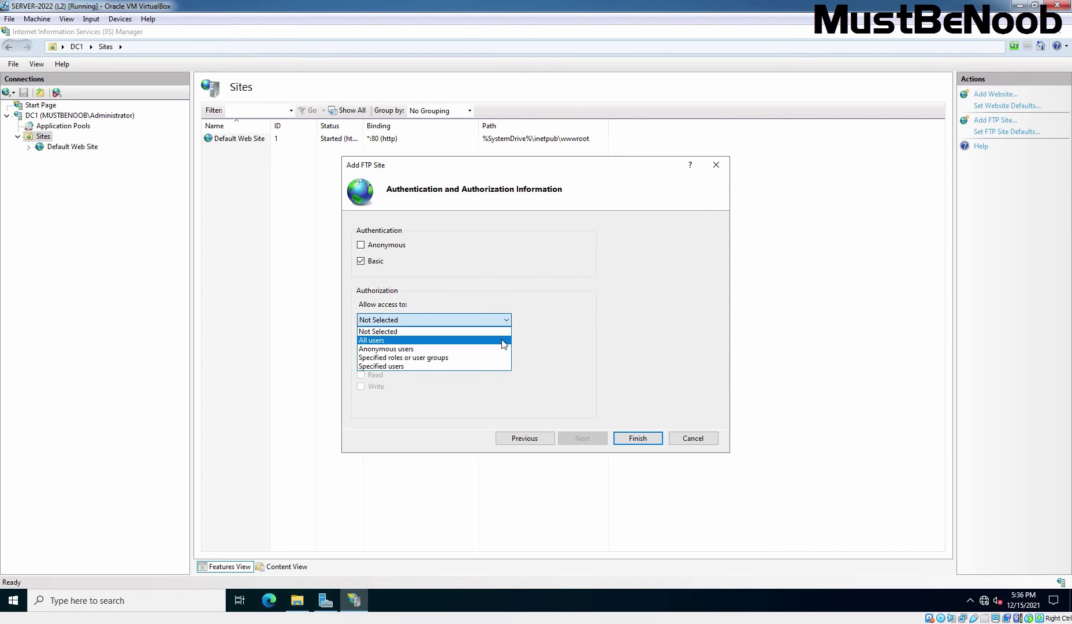
{"action": "left_click", "coordinate": [503, 340]}
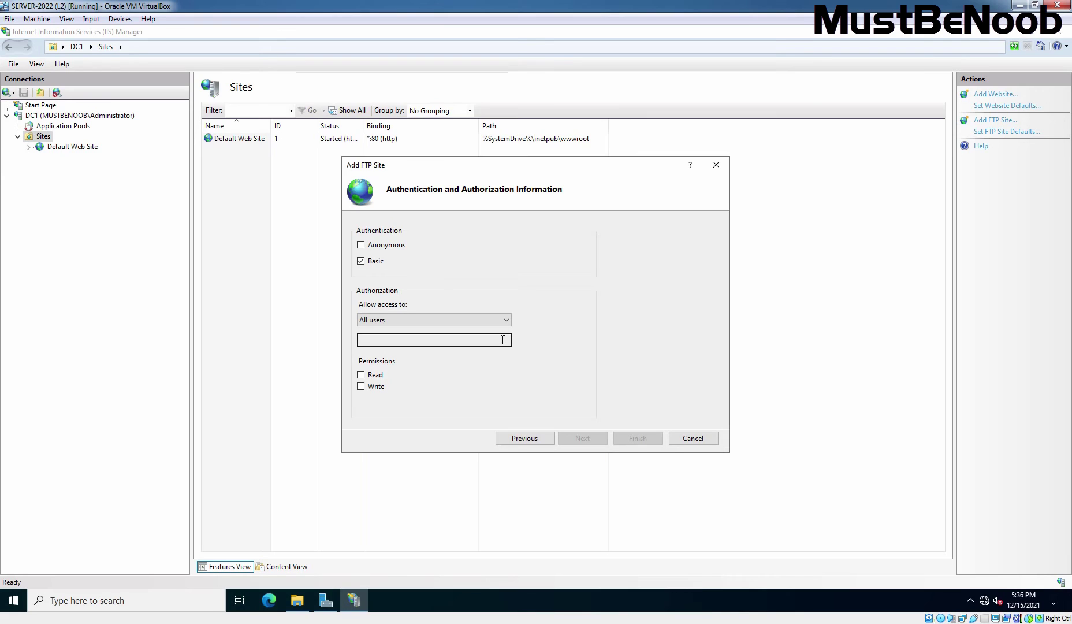
{"action": "left_click", "coordinate": [379, 374]}
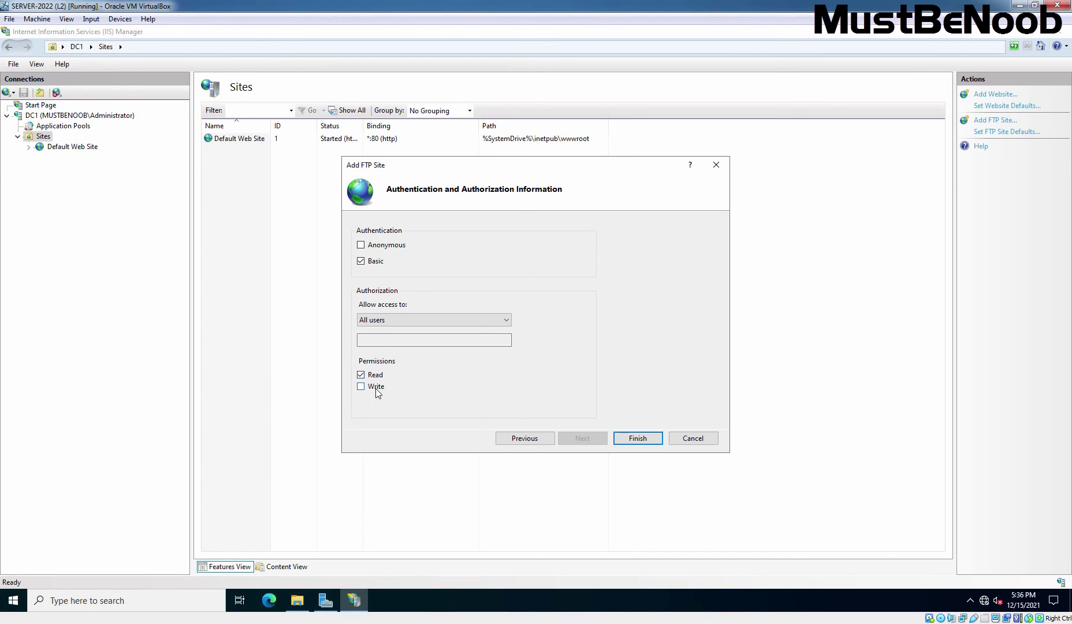
{"action": "left_click", "coordinate": [376, 391]}
In File Explorer, go back up to drive C: and minimize the window.
{"action": "left_click", "coordinate": [293, 600]}
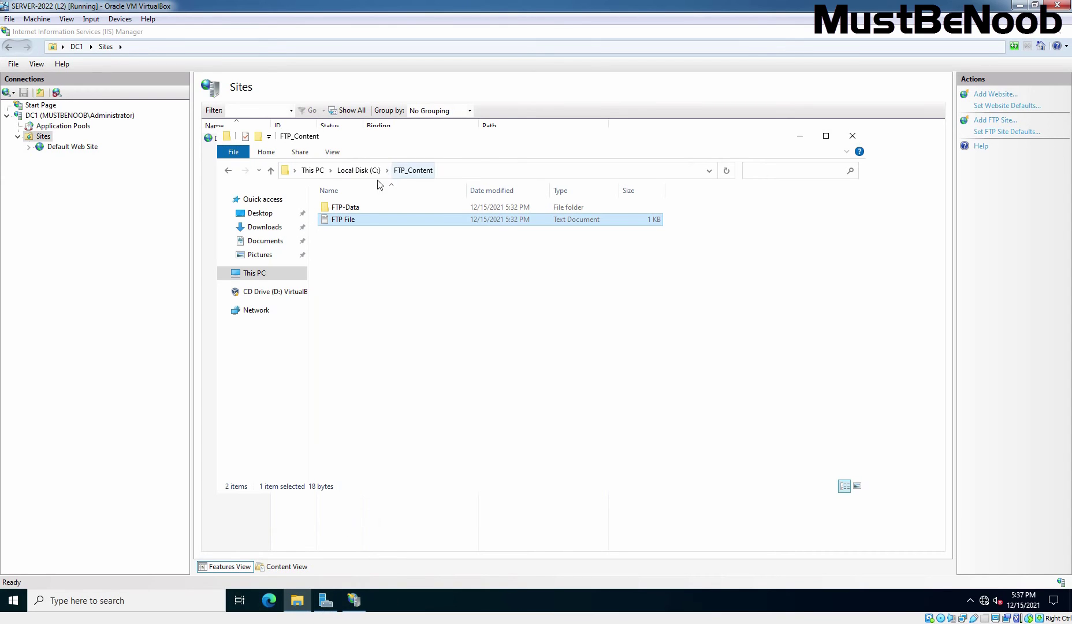
{"action": "left_click", "coordinate": [359, 170]}
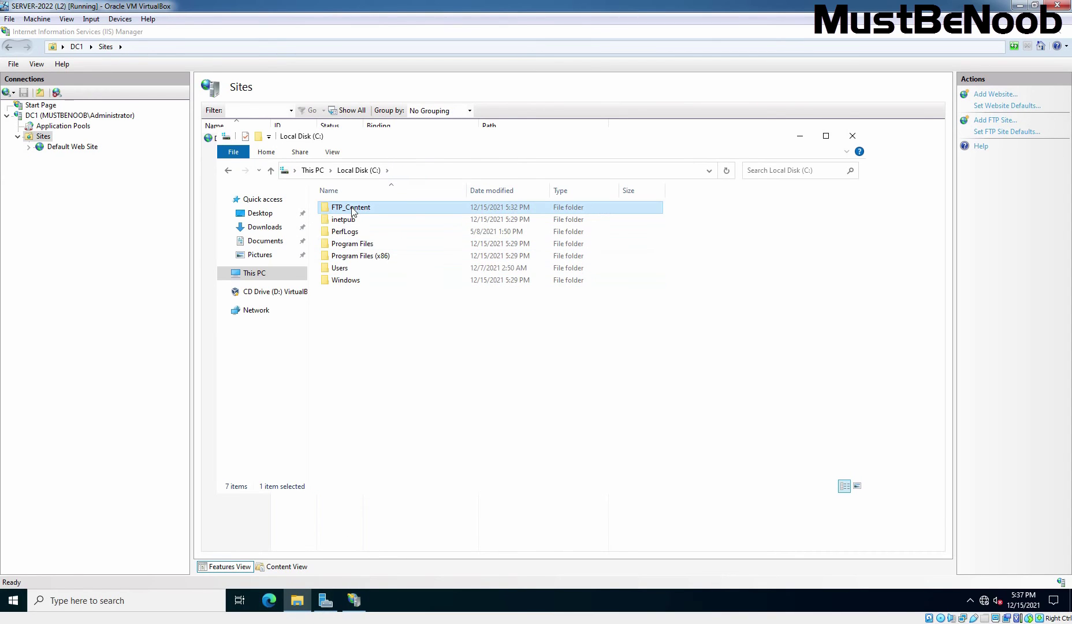
{"action": "left_click", "coordinate": [800, 135]}
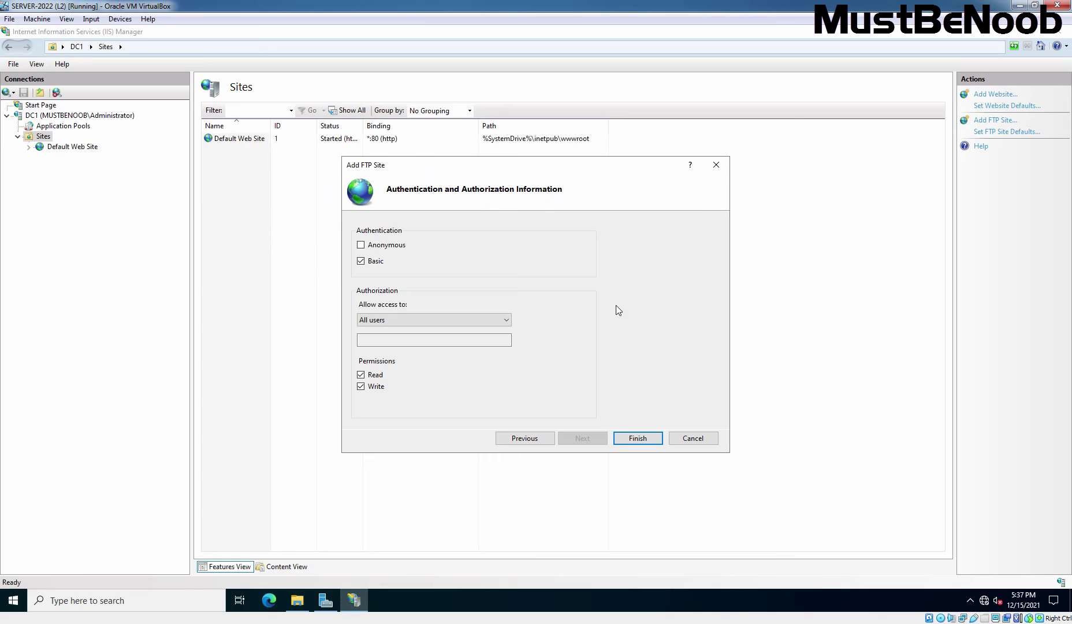
Complete the Add FTP Site wizard so MBN FTP runs on 192.168.96.11:21 from C:\FTP_Content.
{"action": "left_click", "coordinate": [637, 438]}
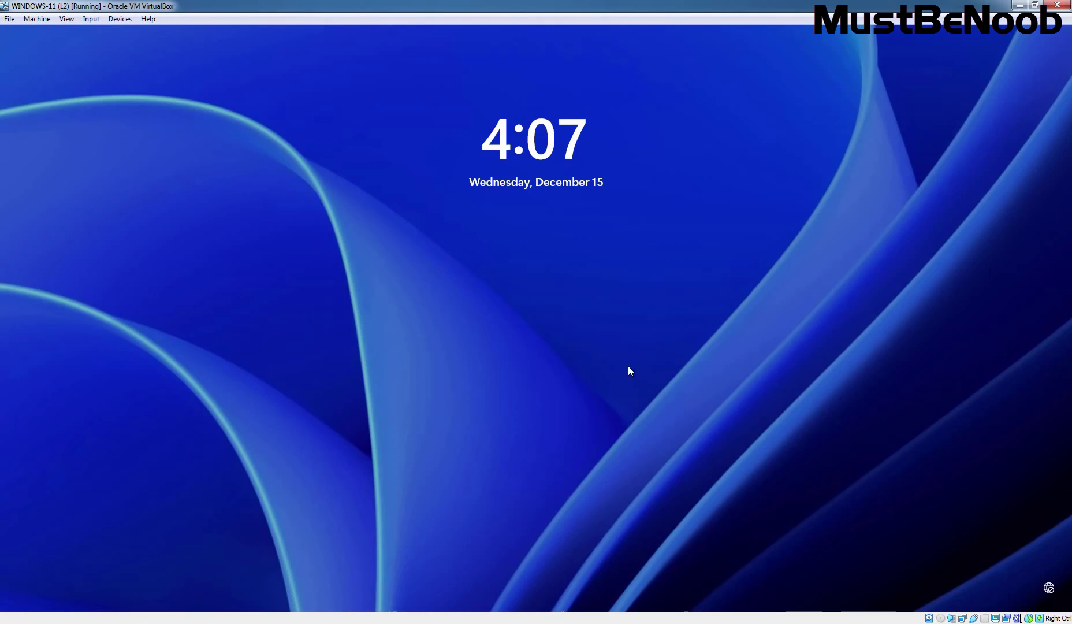
Sign in to the Windows 11 VM with the account password.
{"action": "left_click", "coordinate": [503, 352]}
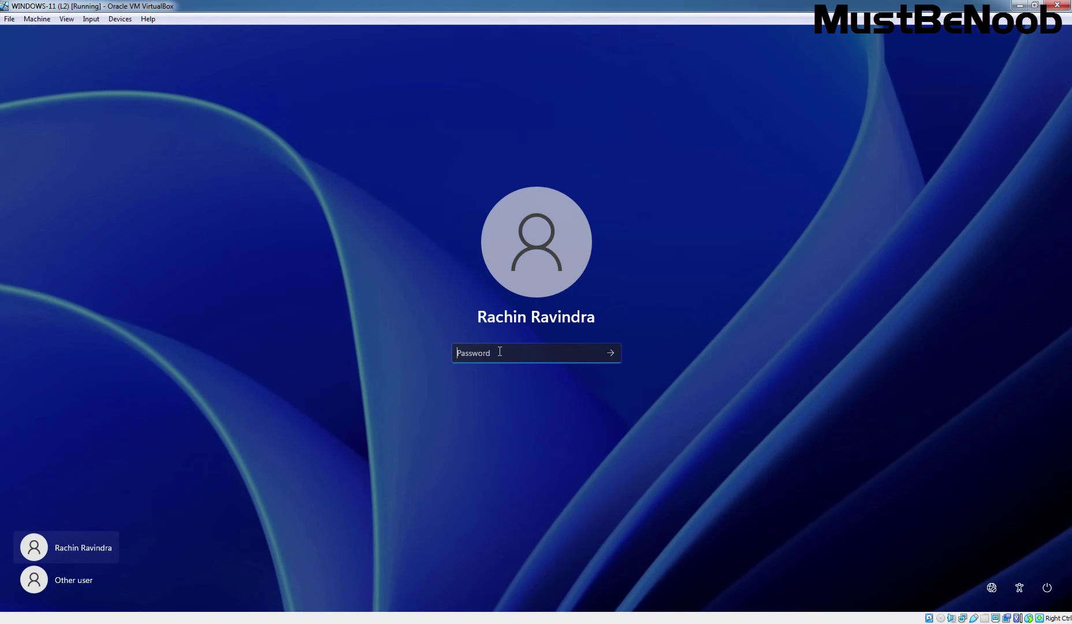
{"action": "type", "text": "**********"}
{"action": "key", "text": "Return"}
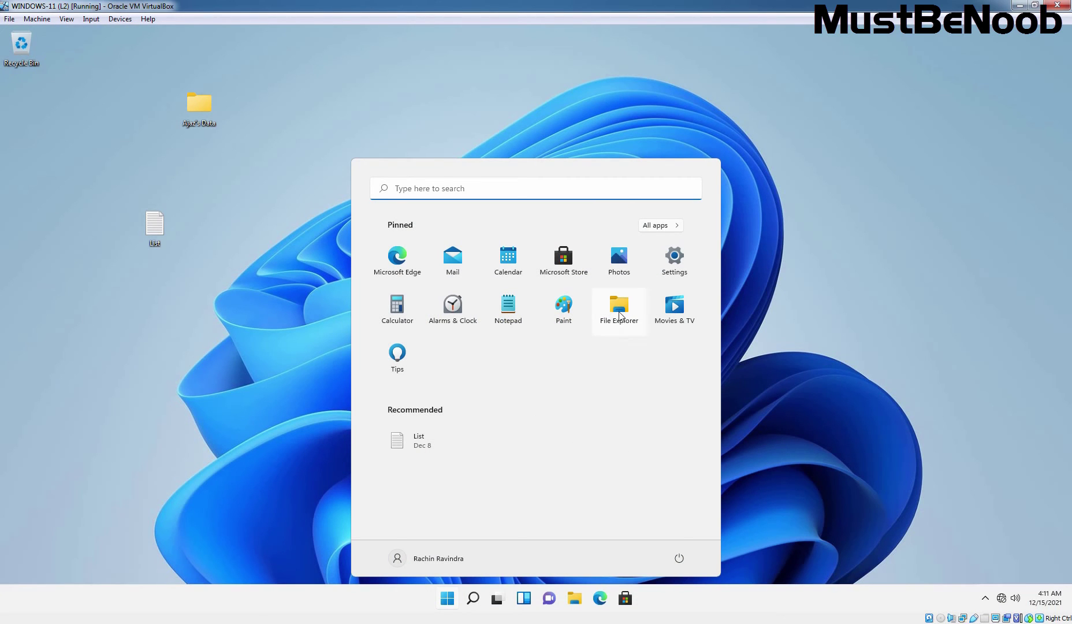
Browse File Explorer to ftp://192.168.96.11.
{"action": "left_click", "coordinate": [619, 312]}
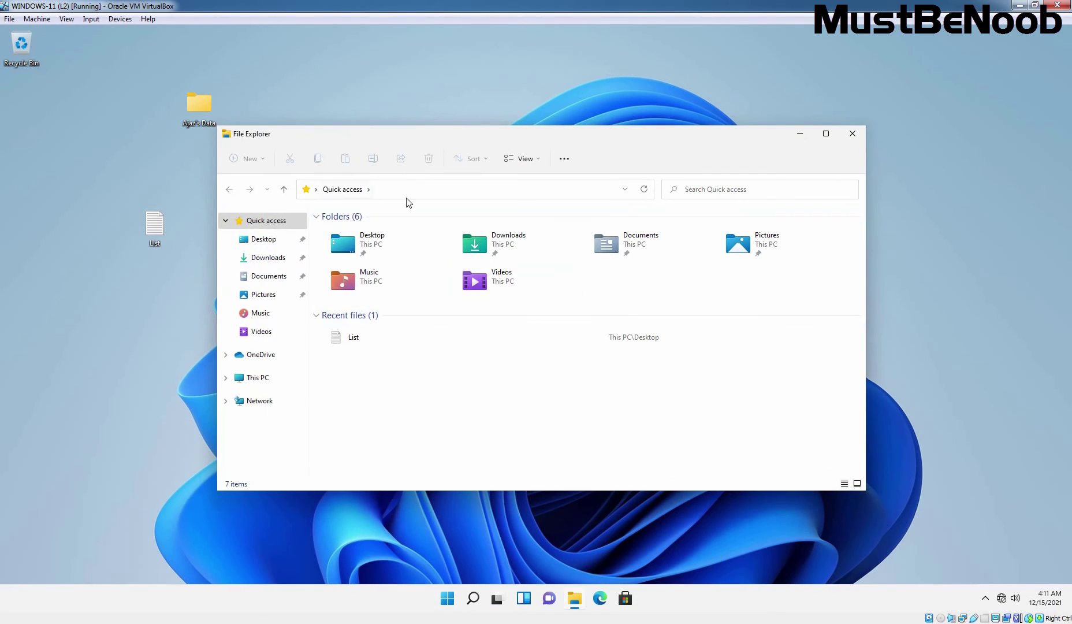
{"action": "left_click", "coordinate": [400, 191]}
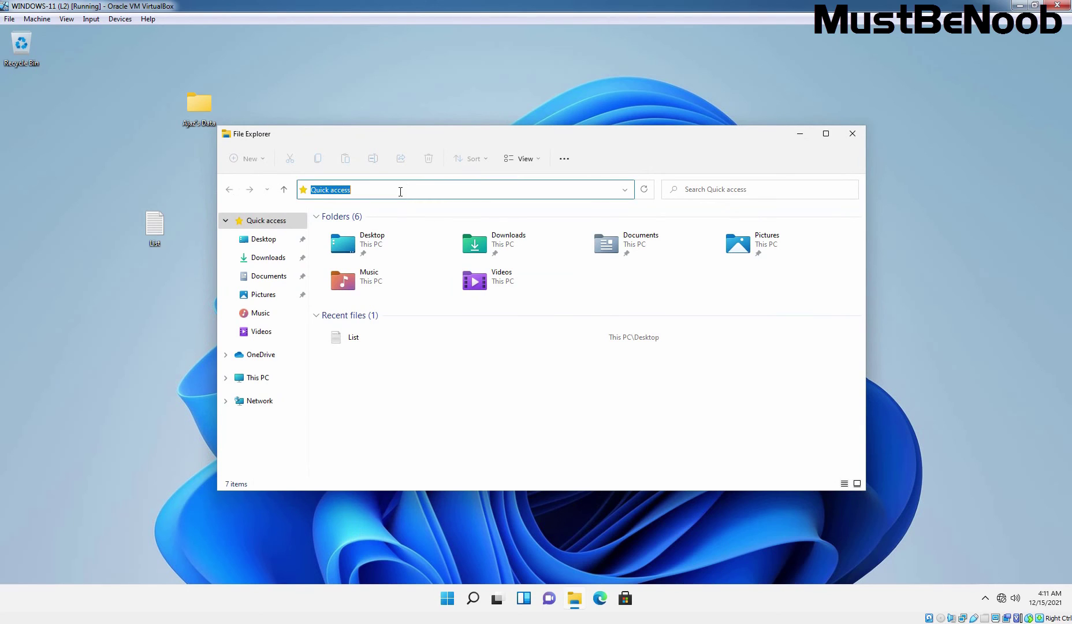
{"action": "type", "text": "ftp:"}
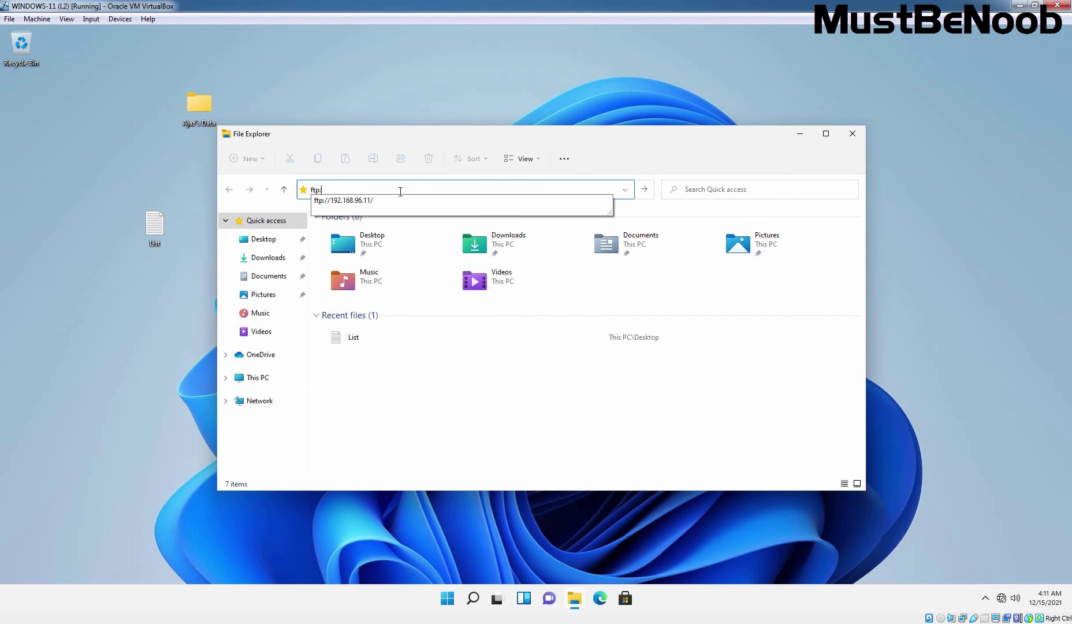
{"action": "key", "text": "Down"}
{"action": "key", "text": "Return"}
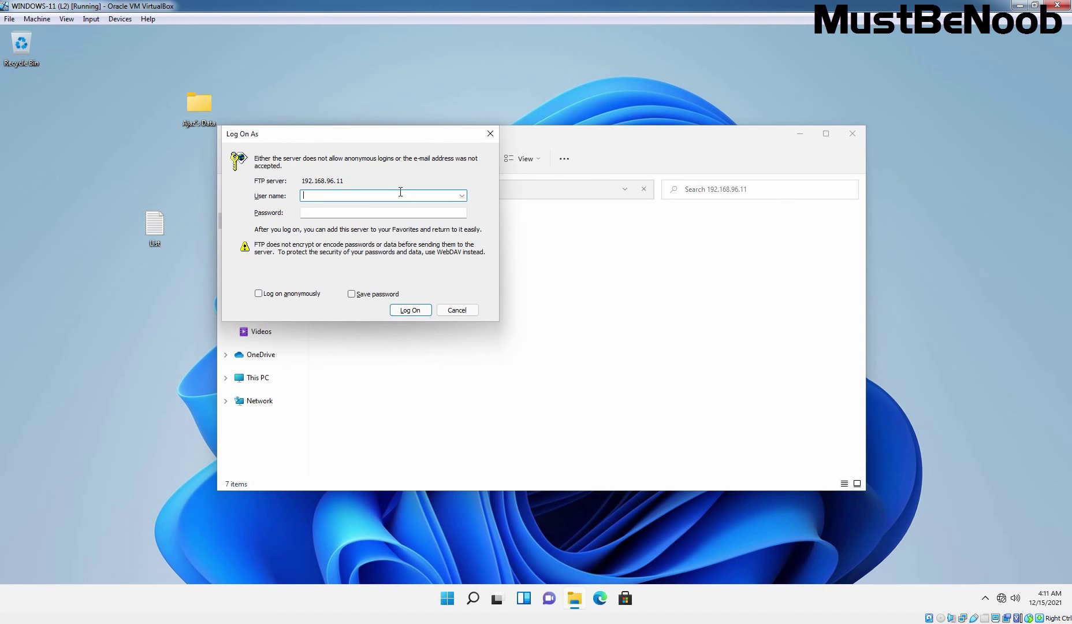
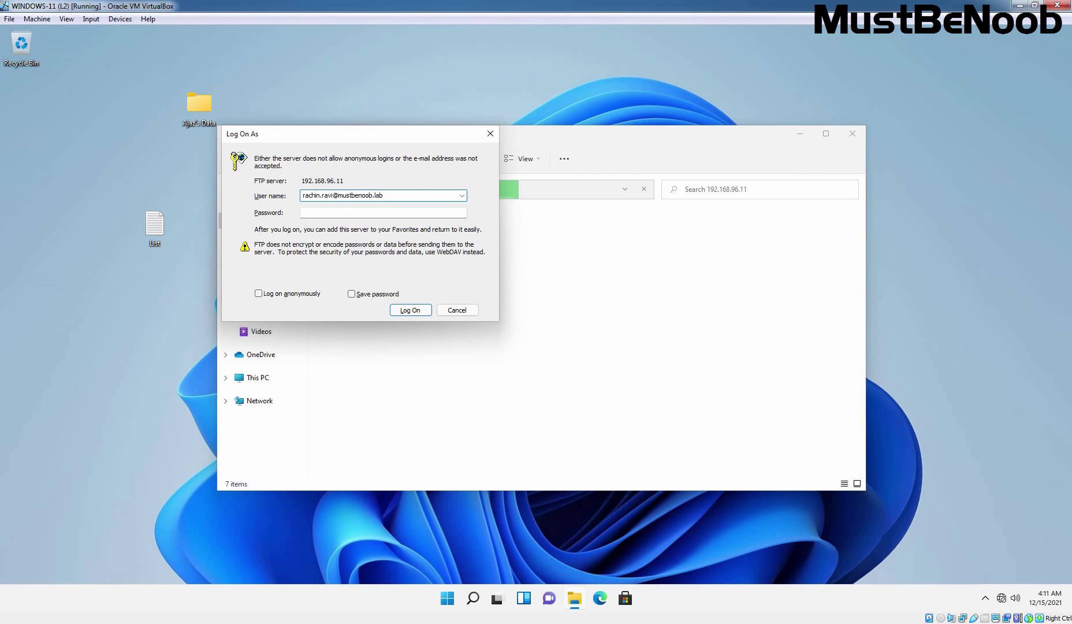
Enter the domain user's UPN logon and password at the FTP logon prompt.
{"action": "key", "text": "Tab"}
{"action": "type", "text": "********"}
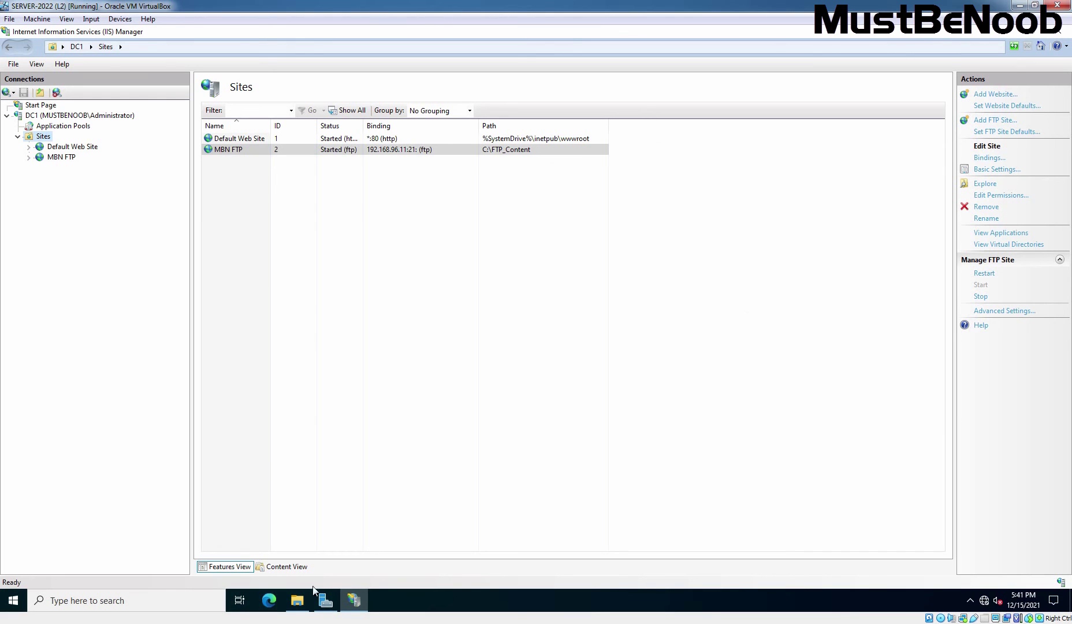
Open the Marketing OU user's properties in Active Directory Administrative Center to confirm the UPN logon.
{"action": "left_click", "coordinate": [321, 600]}
{"action": "left_click", "coordinate": [988, 56]}
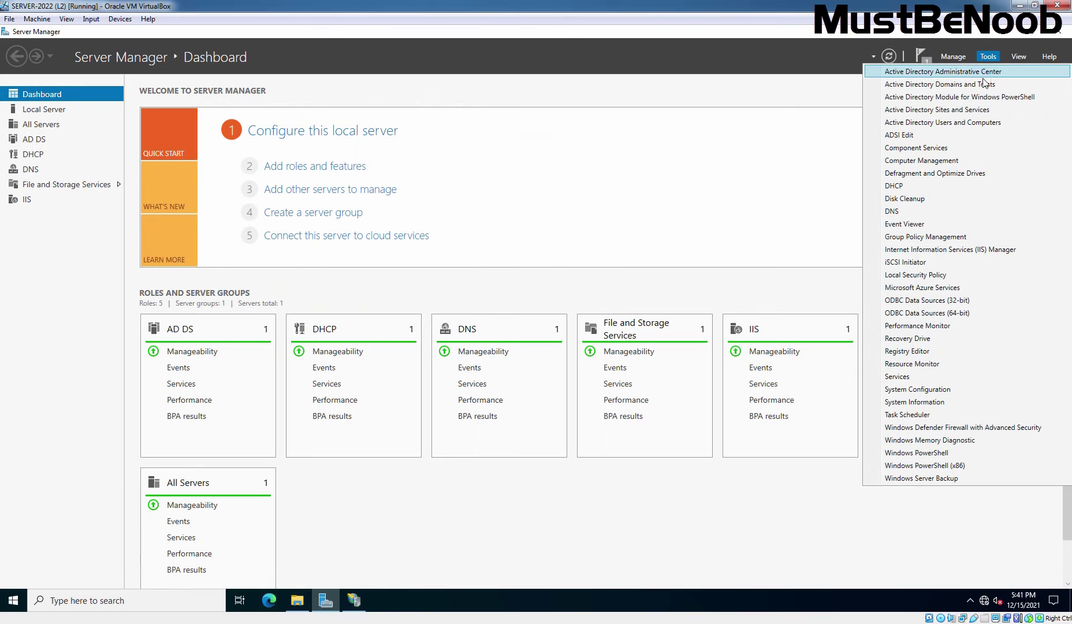
{"action": "left_click", "coordinate": [980, 70]}
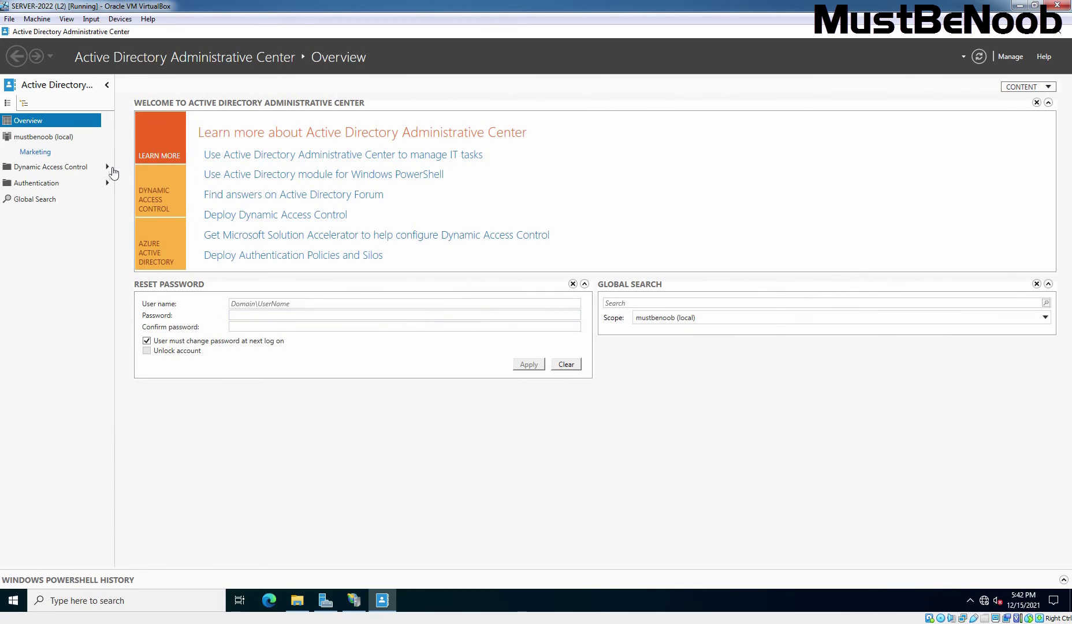
{"action": "left_click", "coordinate": [23, 153]}
{"action": "left_click", "coordinate": [162, 167]}
{"action": "double_click", "coordinate": [162, 166]}
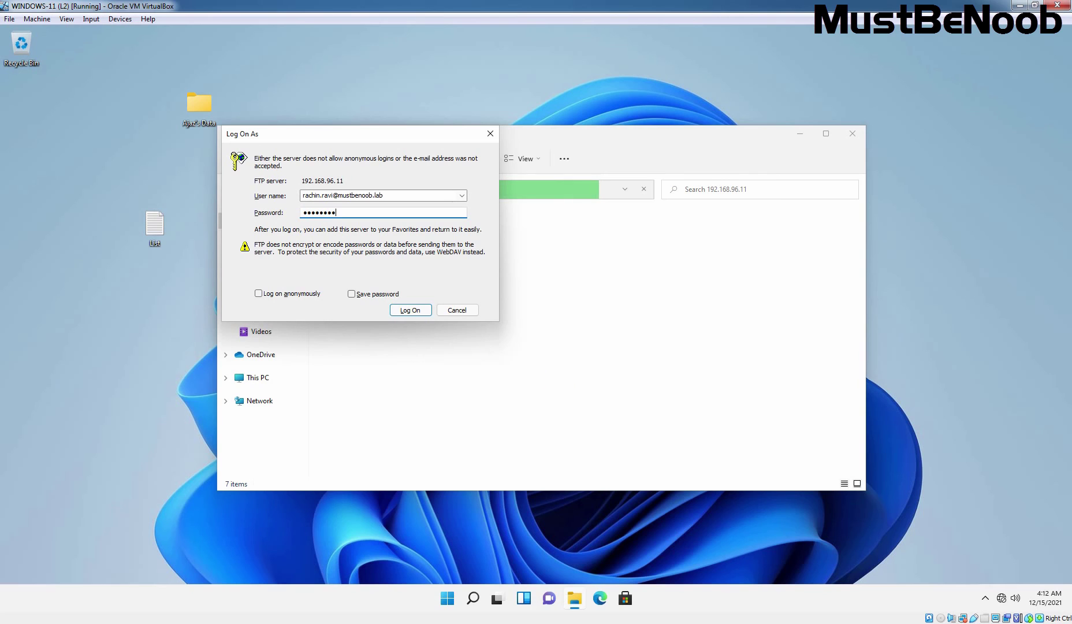
Log on to 192.168.96.11 to list FTP-Data and FTP File.txt, minimizing the empty duplicate window.
{"action": "left_click", "coordinate": [409, 311]}
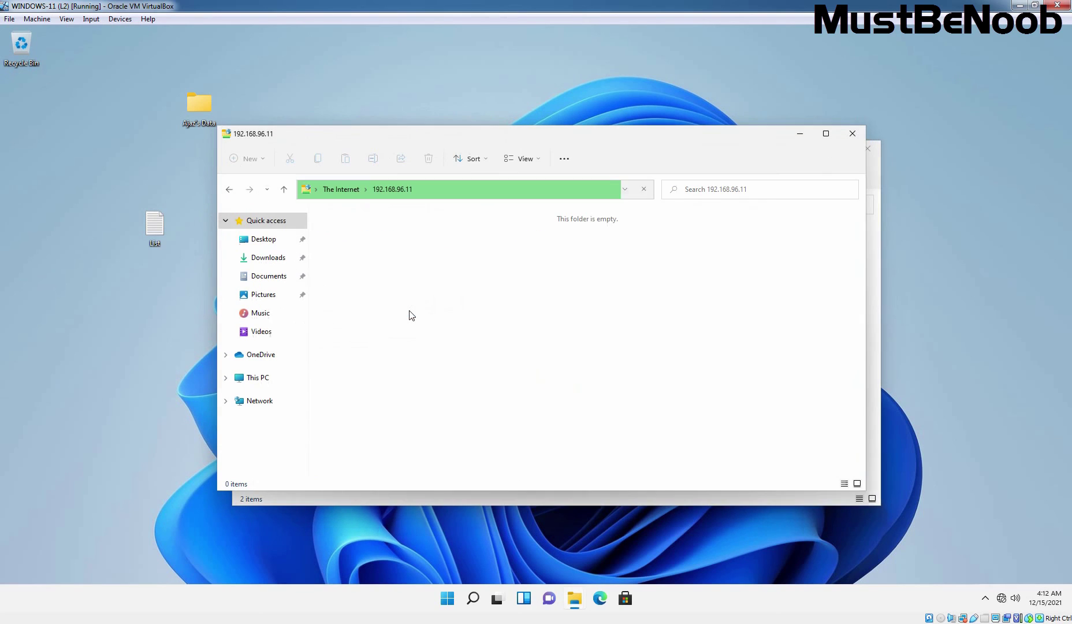
{"action": "left_click", "coordinate": [803, 134]}
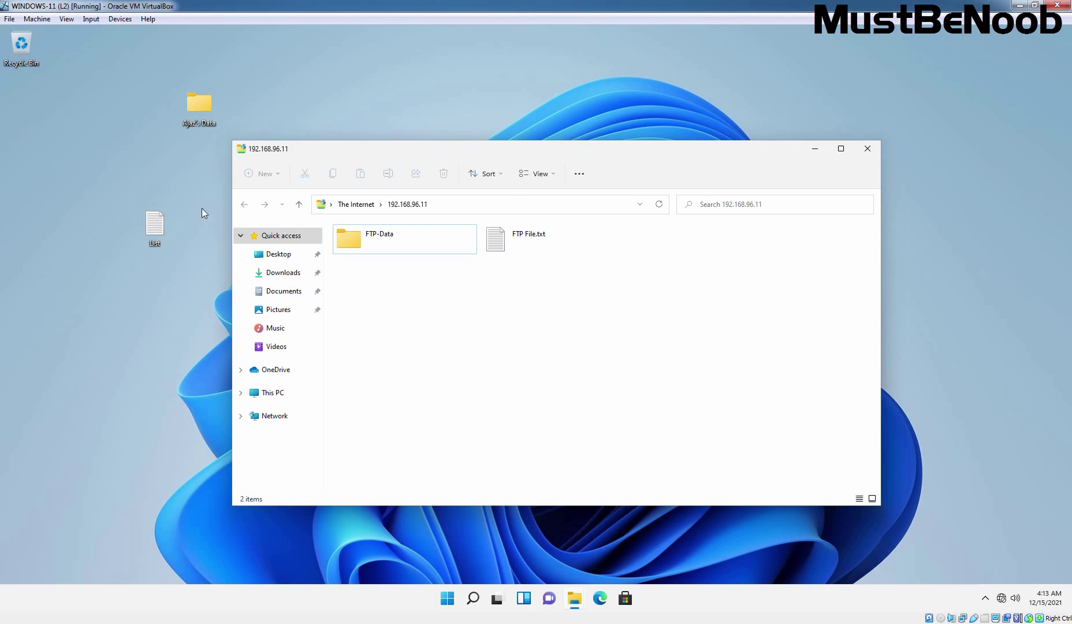
Upload the desktop List file to the FTP server folder.
{"action": "left_click", "coordinate": [158, 227]}
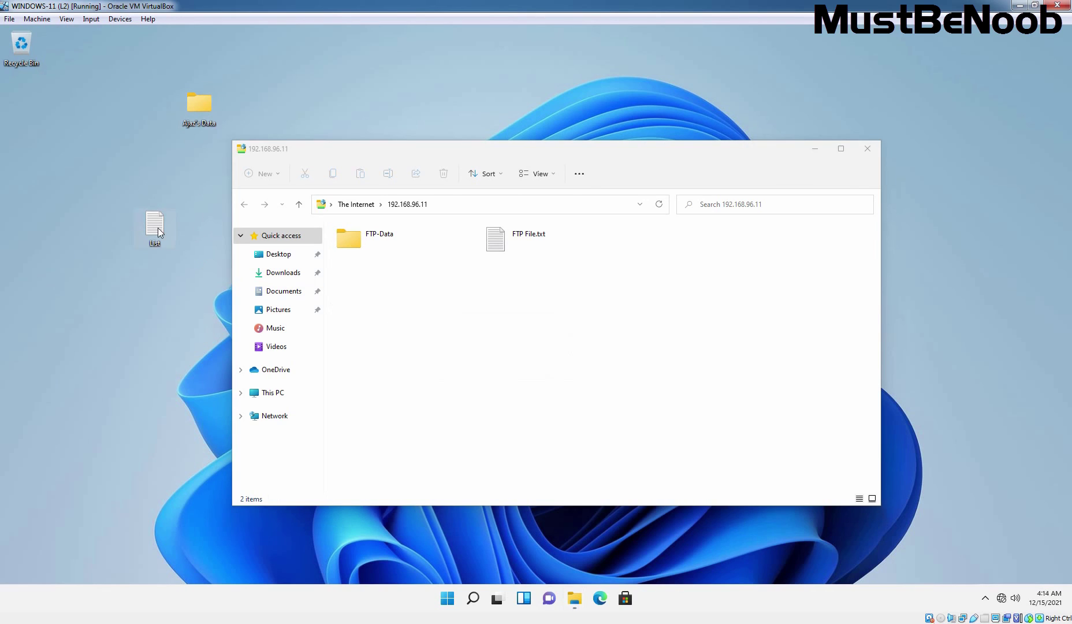
{"action": "right_click", "coordinate": [158, 227]}
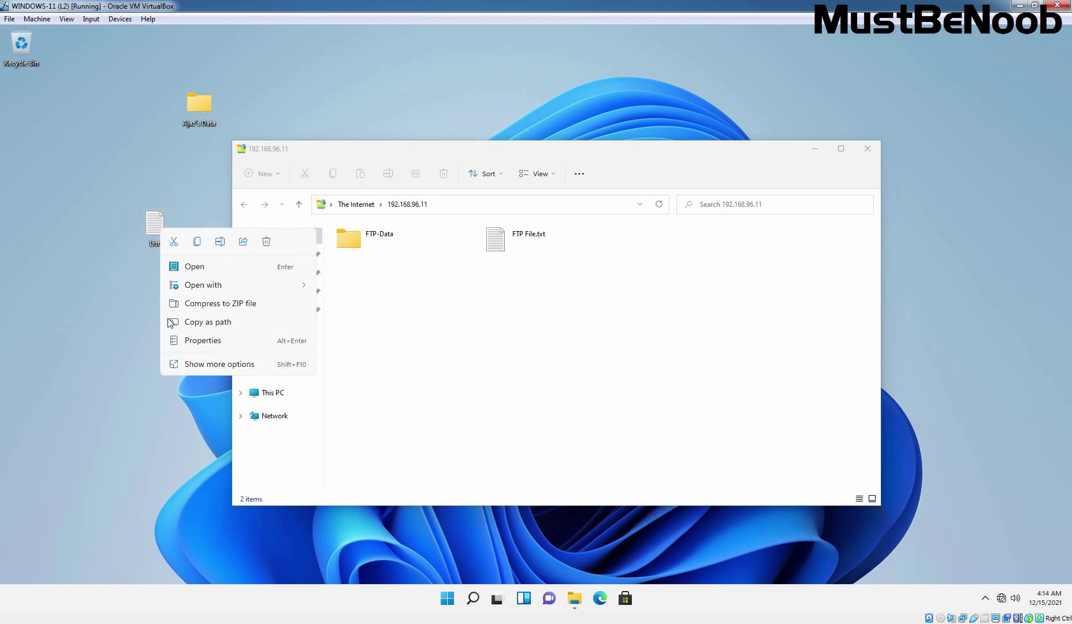
{"action": "left_click", "coordinate": [154, 223]}
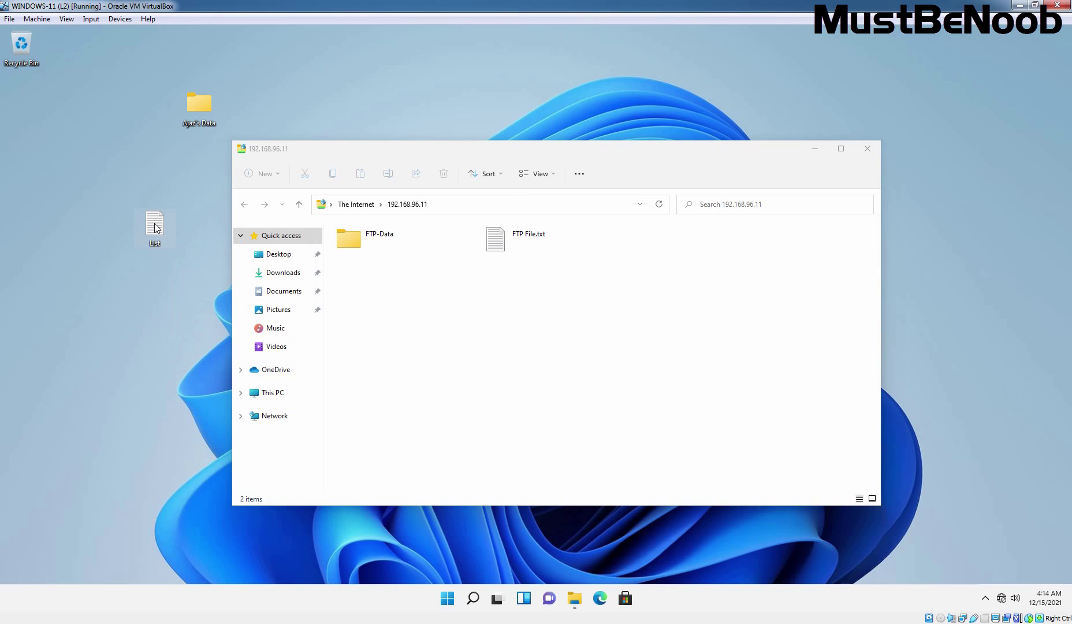
{"action": "left_click_drag", "start_coordinate": [226, 269], "coordinate": [478, 331]}
Copy FTP File.txt from the FTP server onto the desktop.
{"action": "left_click", "coordinate": [500, 249]}
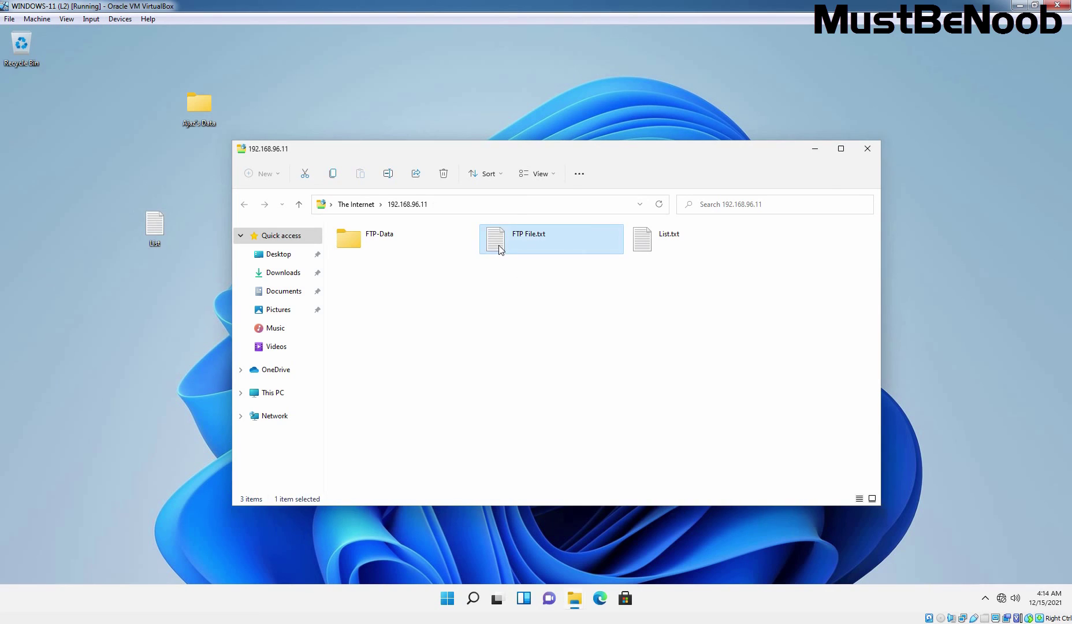
{"action": "right_click", "coordinate": [500, 249]}
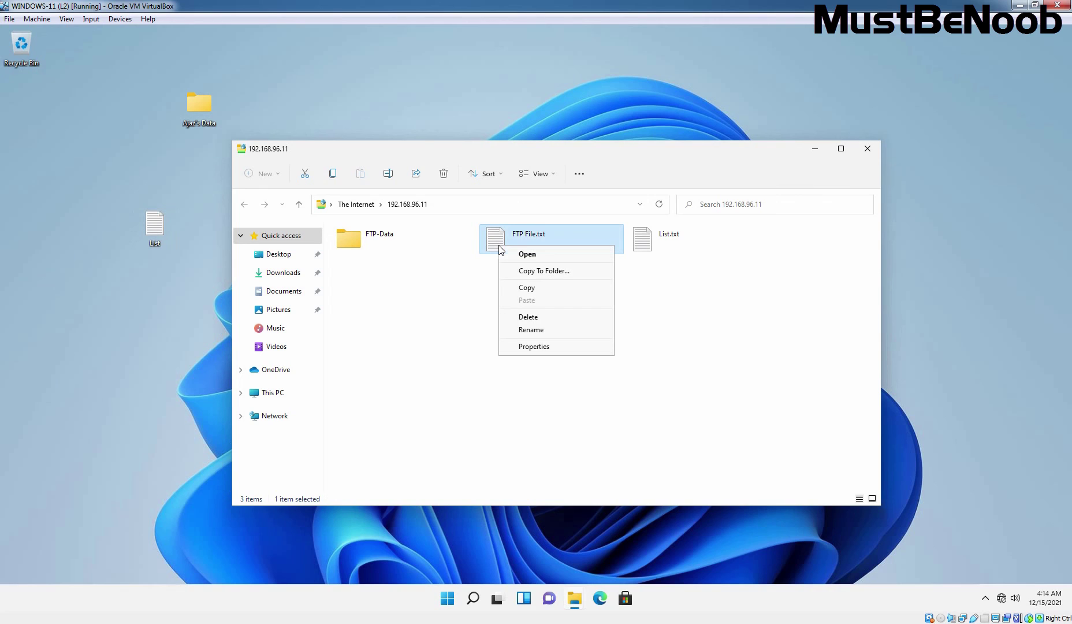
{"action": "left_click", "coordinate": [526, 290]}
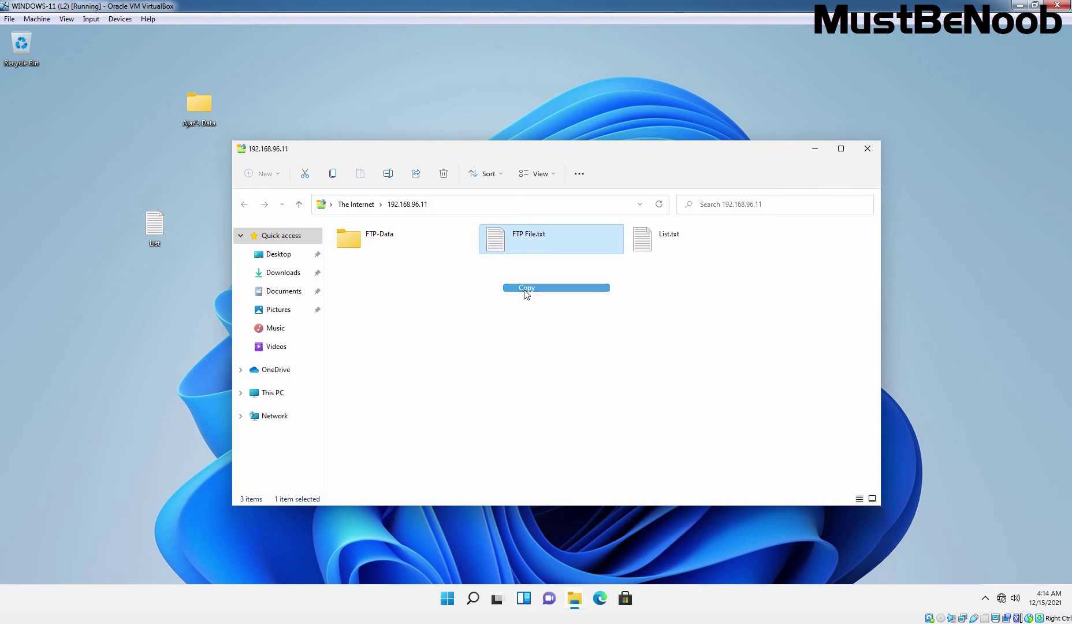
{"action": "right_click", "coordinate": [93, 308]}
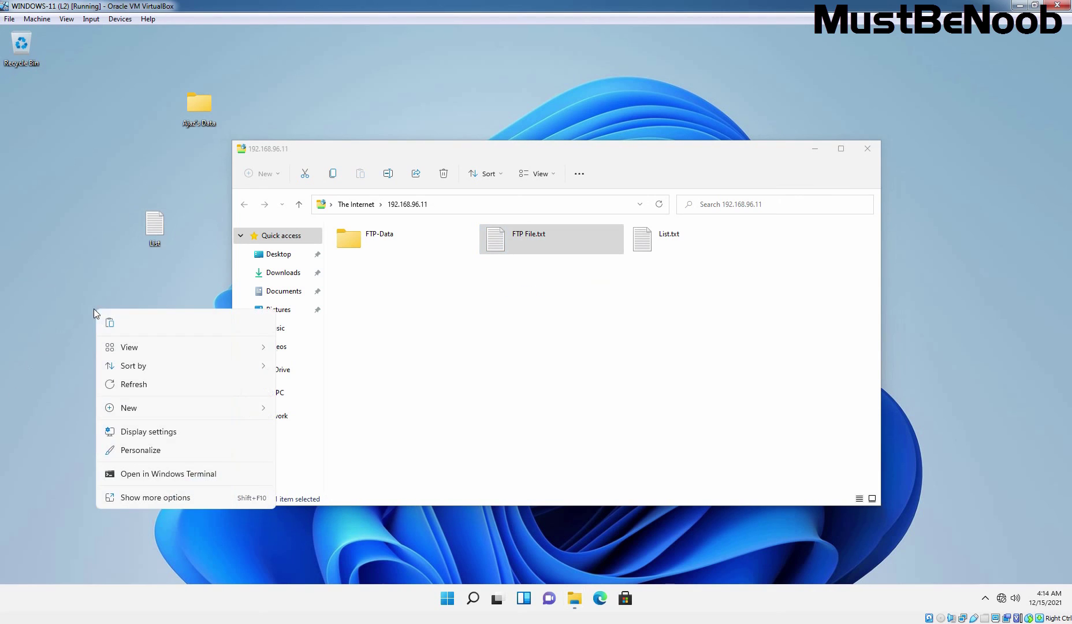
{"action": "left_click", "coordinate": [53, 256]}
{"action": "right_click", "coordinate": [54, 255]}
{"action": "left_click", "coordinate": [459, 310]}
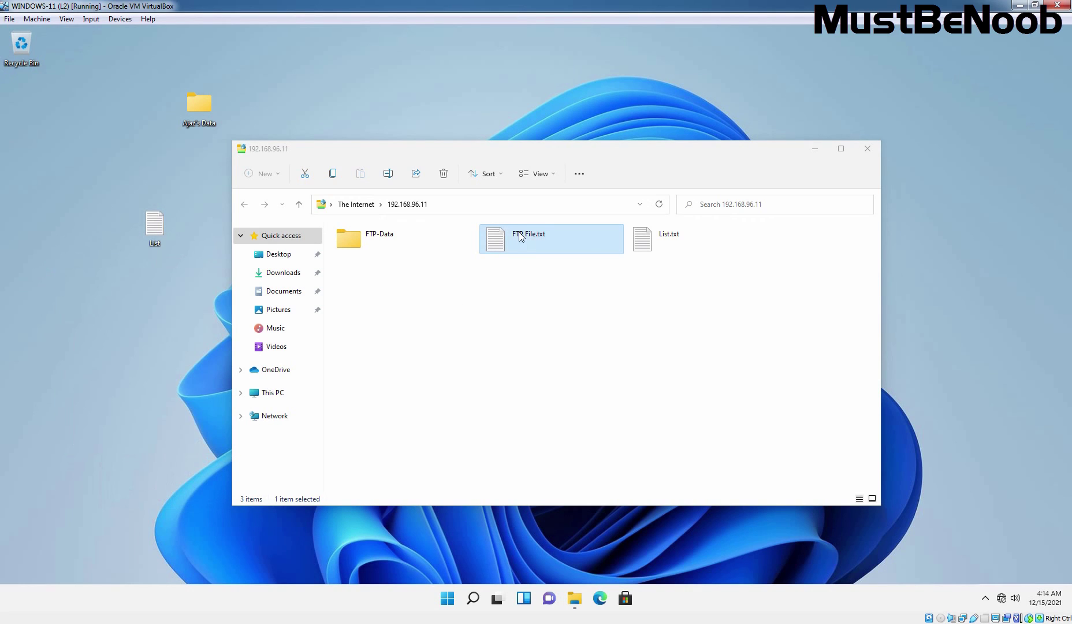
{"action": "left_click_drag", "start_coordinate": [503, 242], "coordinate": [149, 362]}
{"action": "left_click_drag", "start_coordinate": [99, 322], "coordinate": [93, 319]}
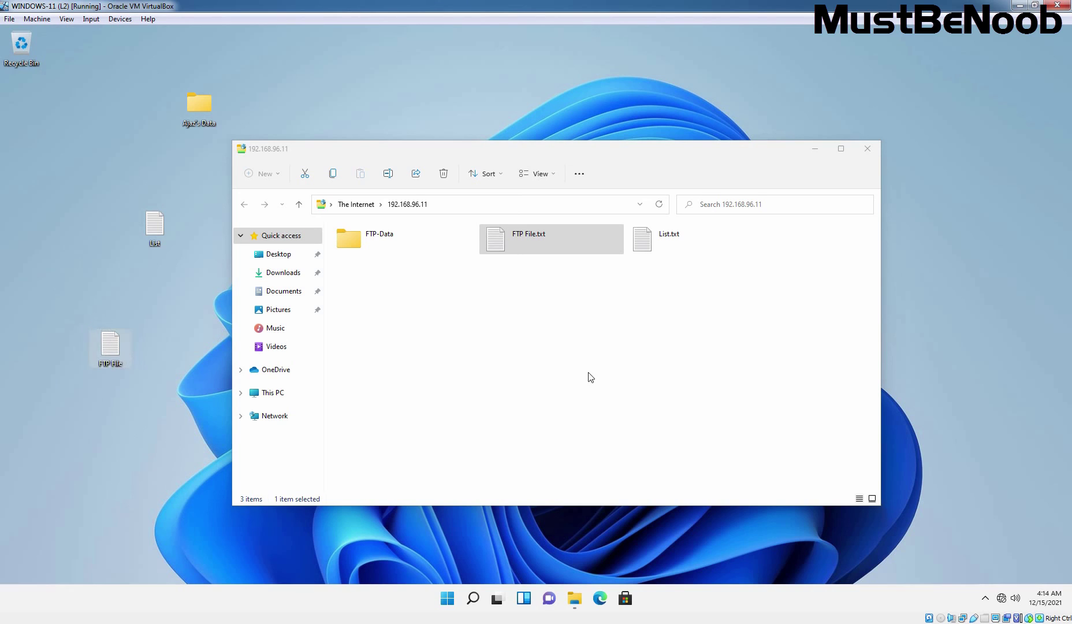
{"action": "left_click", "coordinate": [502, 356]}
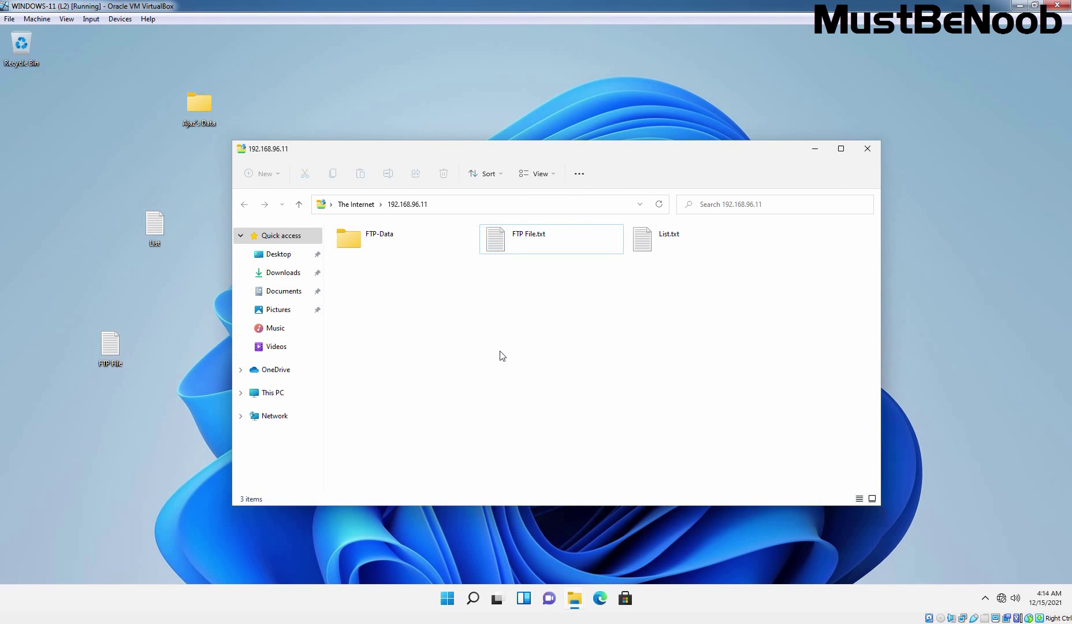